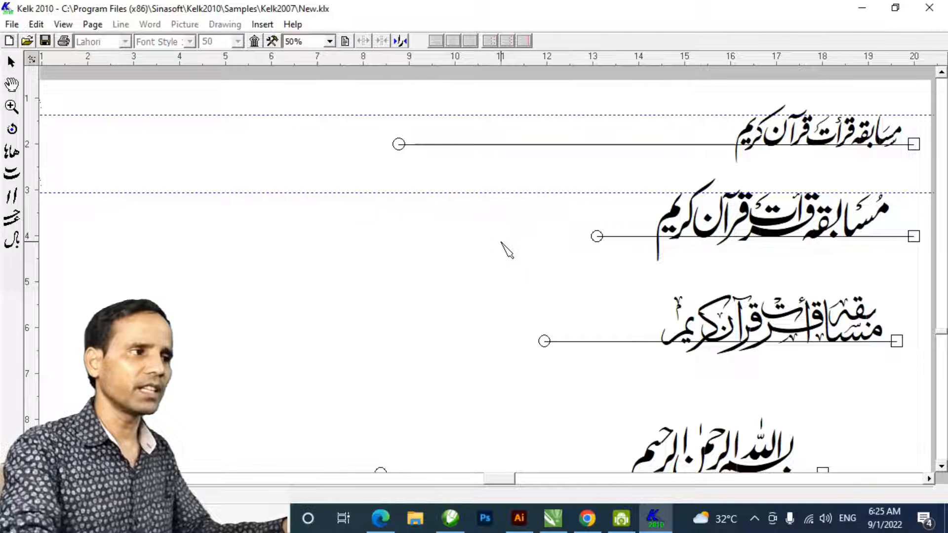
Add a text line to the empty area beside the existing samples and extend its end to about 25 mm on the horizontal ruler.
right_click(501, 242)
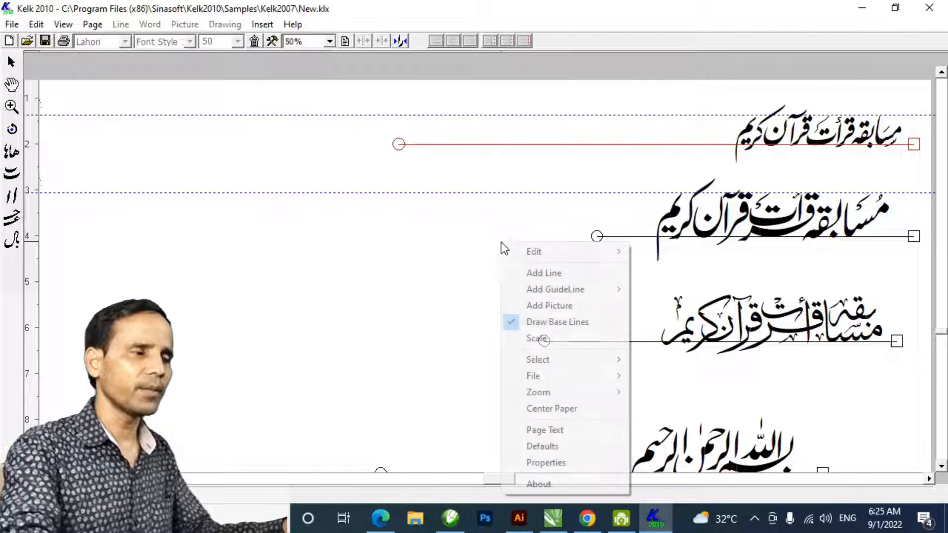
click(530, 274)
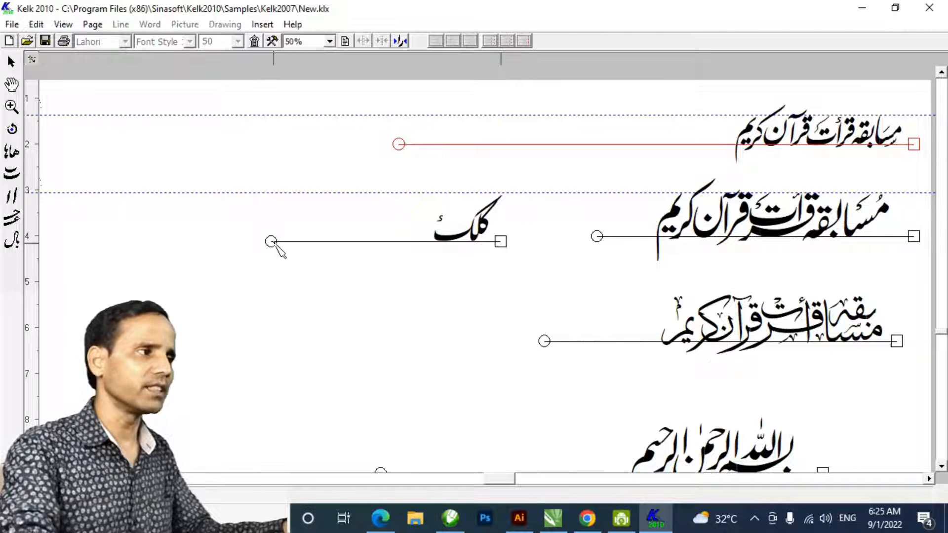
drag(271, 242, 112, 242)
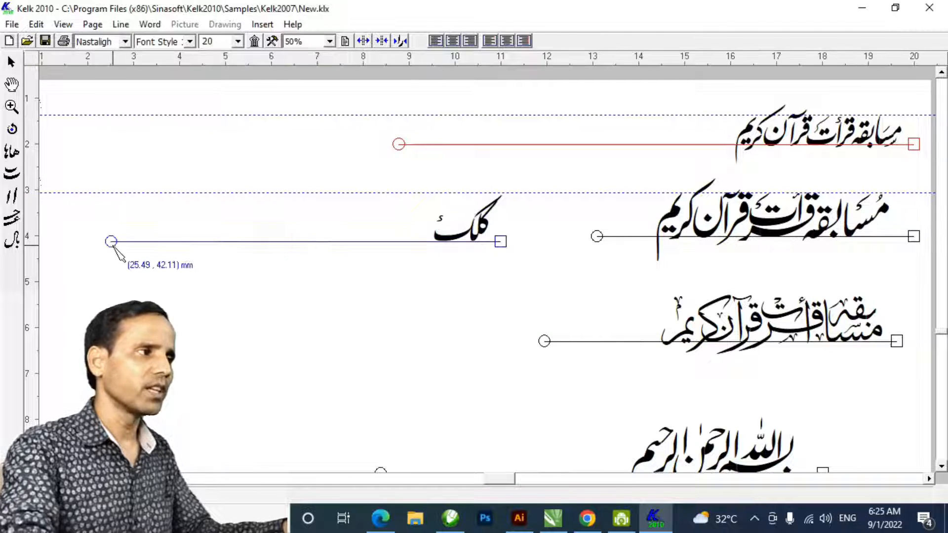
Replace the new line's text with مسابقه قرات قران کریم through its properties.
right_click(314, 243)
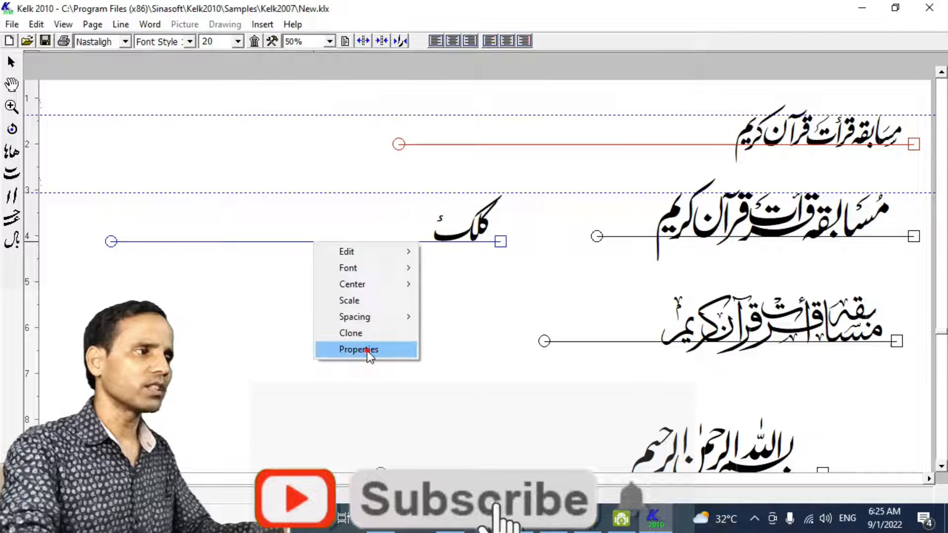
click(367, 349)
click(565, 167)
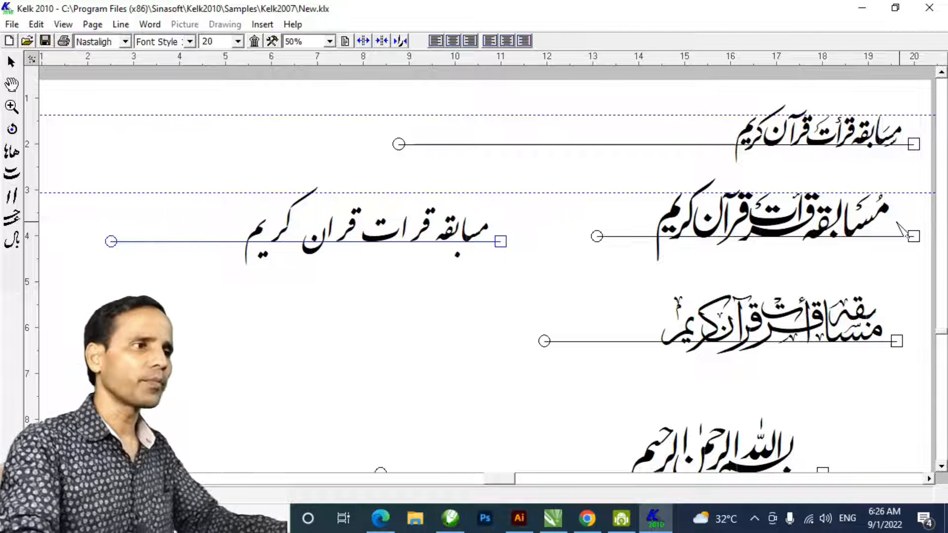
Set the new line's font to Lahori and its size to 50.
click(125, 41)
drag(126, 88, 127, 104)
click(106, 118)
double_click(208, 42)
text(50)
key(Return)
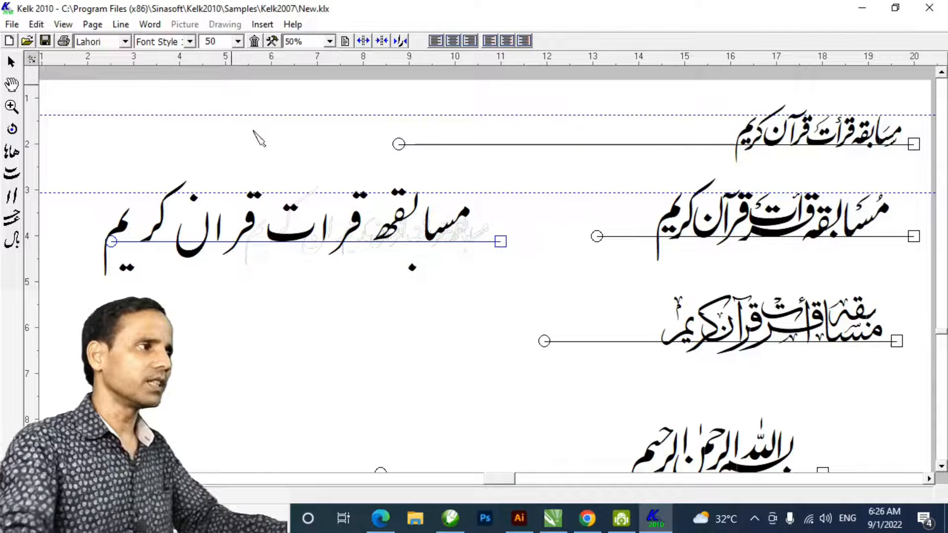
Move کر against the ن of قران, and place the single dot of مسابقه directly beneath its ب.
click(157, 228)
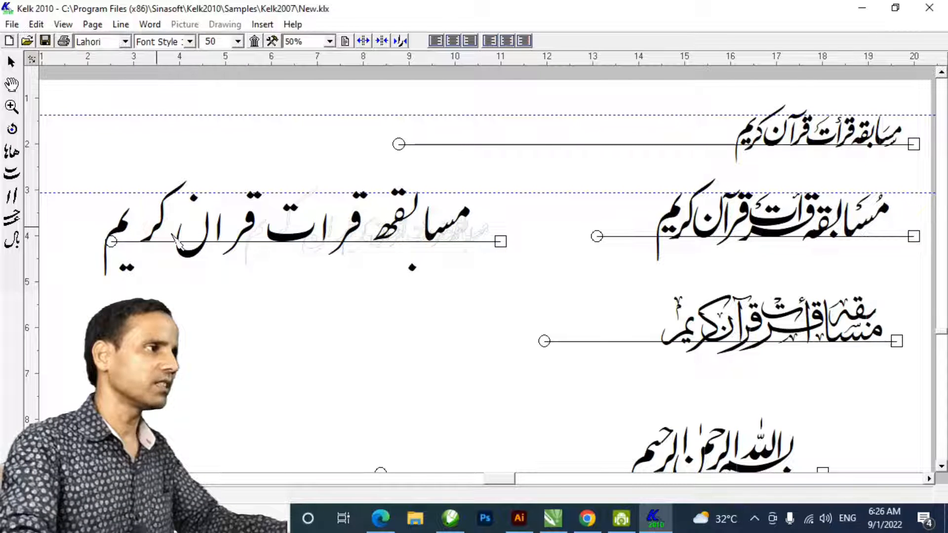
drag(157, 227, 172, 234)
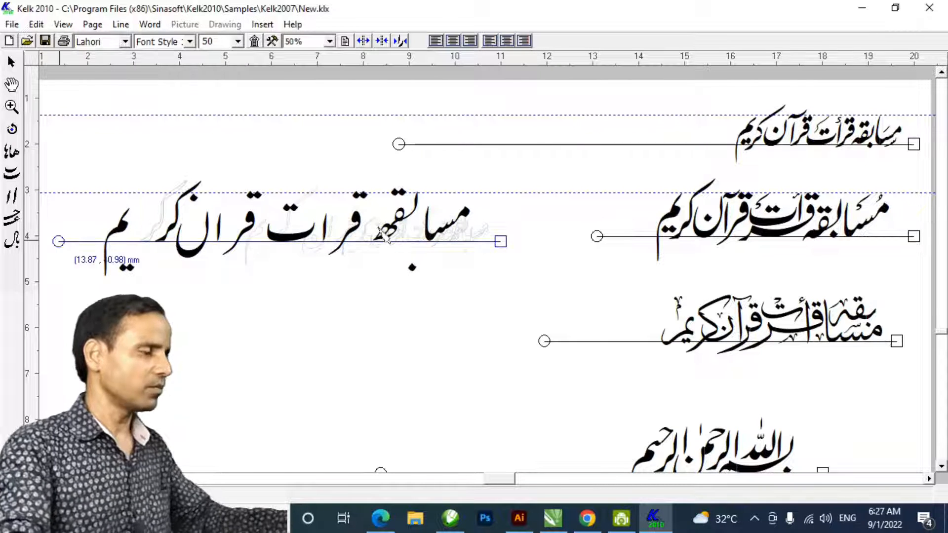
scroll(375, 226, up, 1)
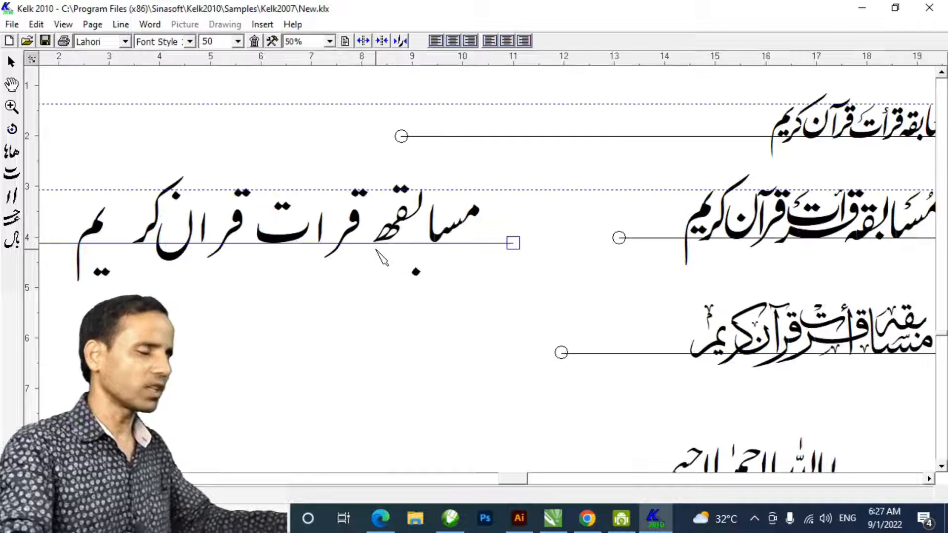
scroll(381, 257, up, 3)
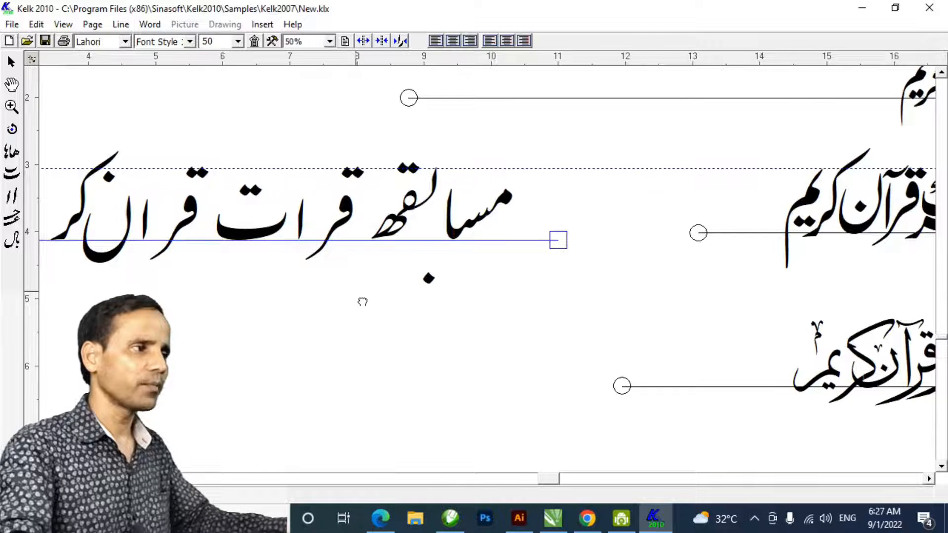
scroll(483, 328, down, 3)
scroll(542, 290, up, 4)
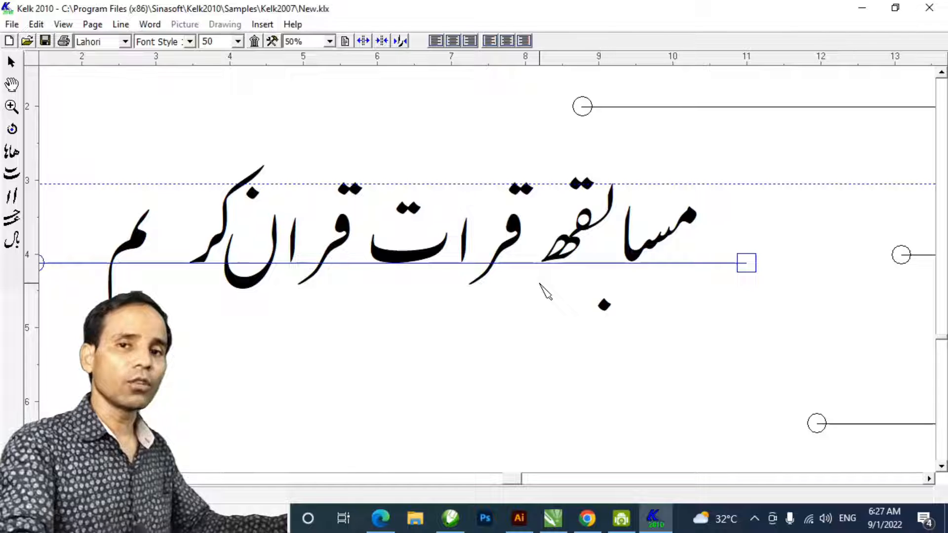
click(603, 306)
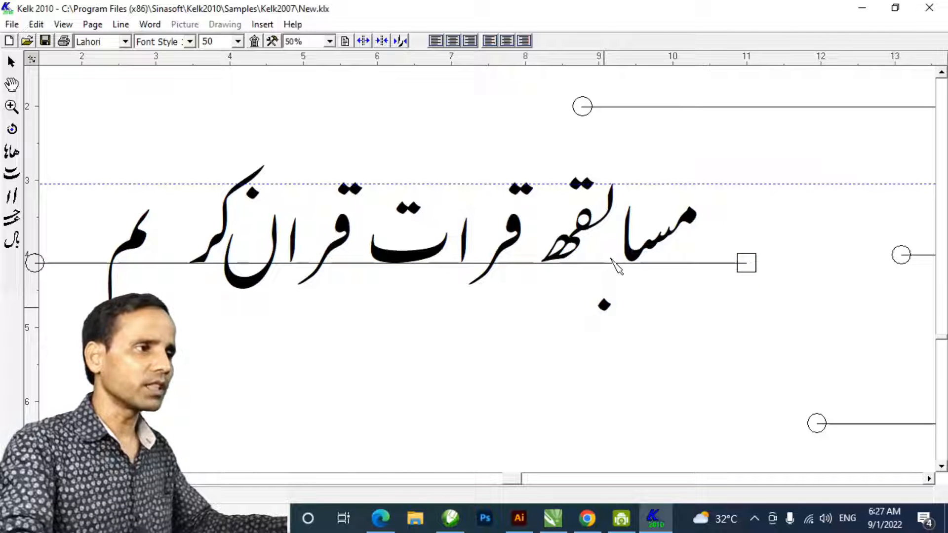
drag(612, 262, 611, 258)
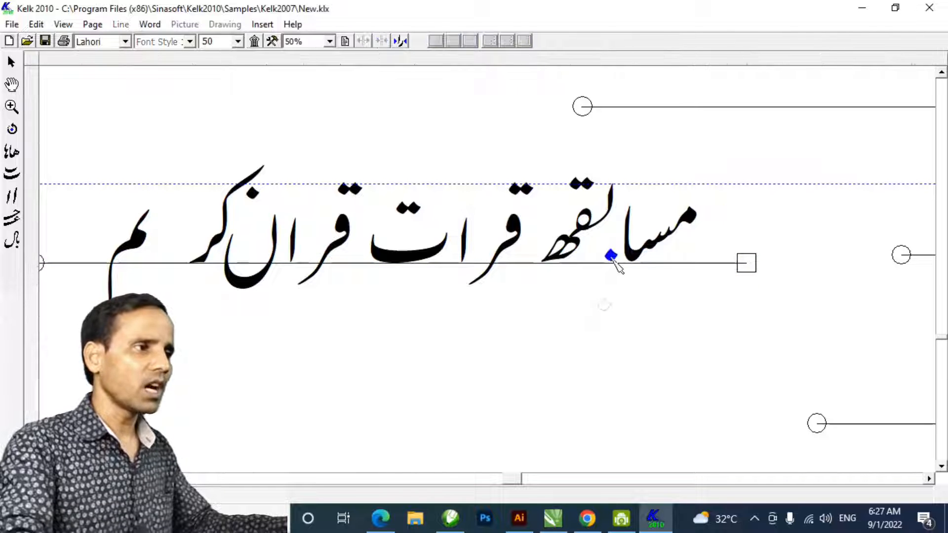
Shift مسا toward the line's starting point and swap it for a long stretched shape from its combinations.
click(643, 253)
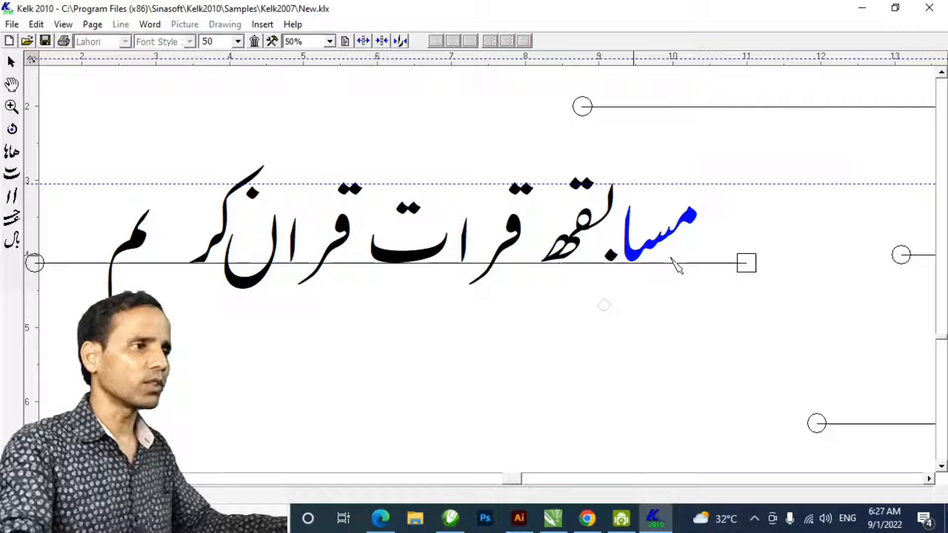
key(Right)
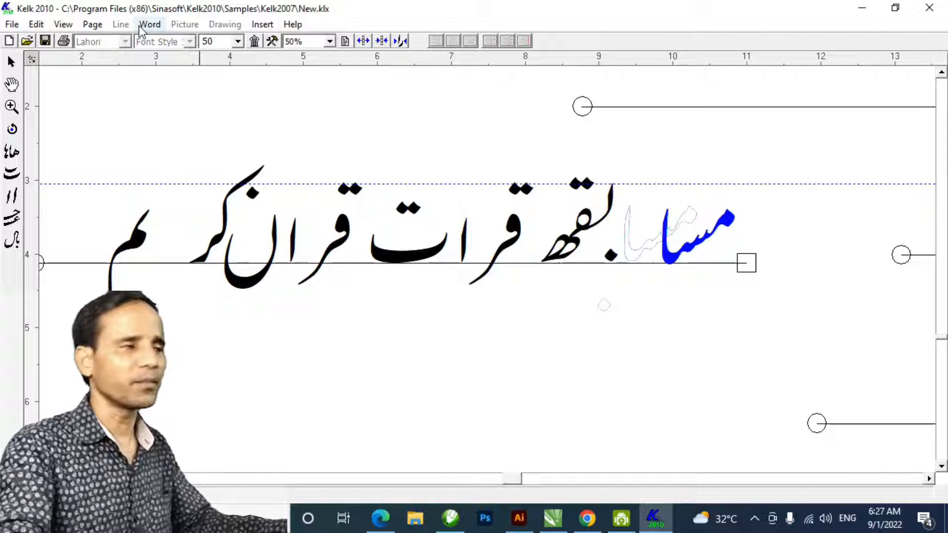
double_click(674, 263)
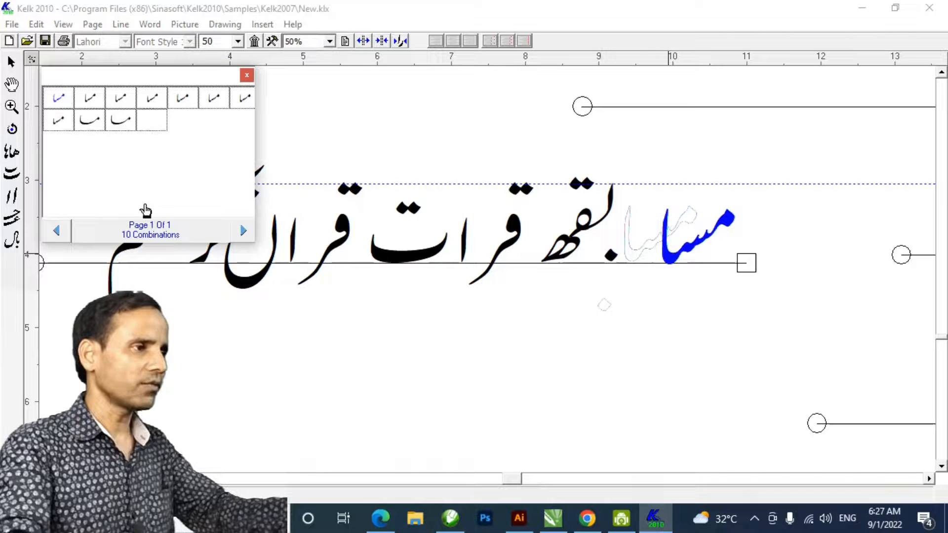
click(91, 124)
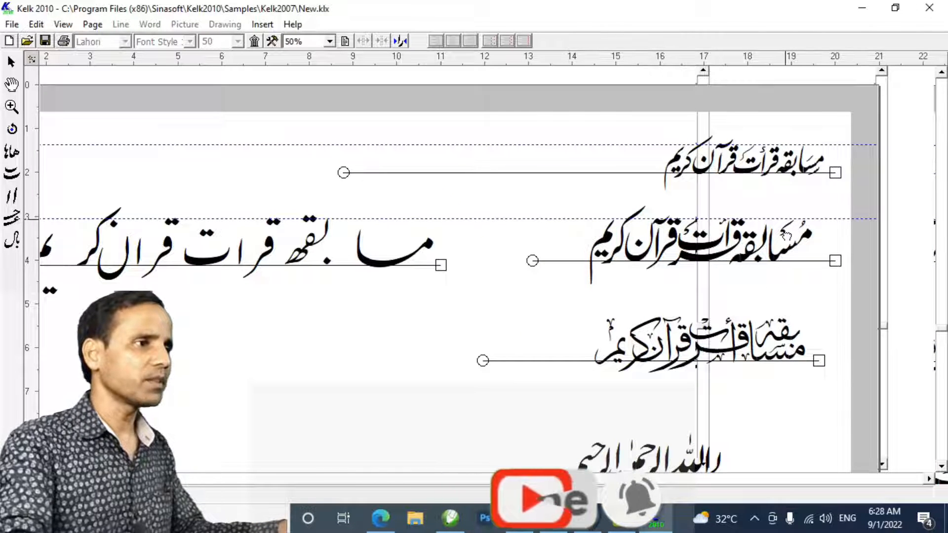
Replace the last joined letters of مسابقه with the second shape in their combinations list.
drag(505, 305, 575, 309)
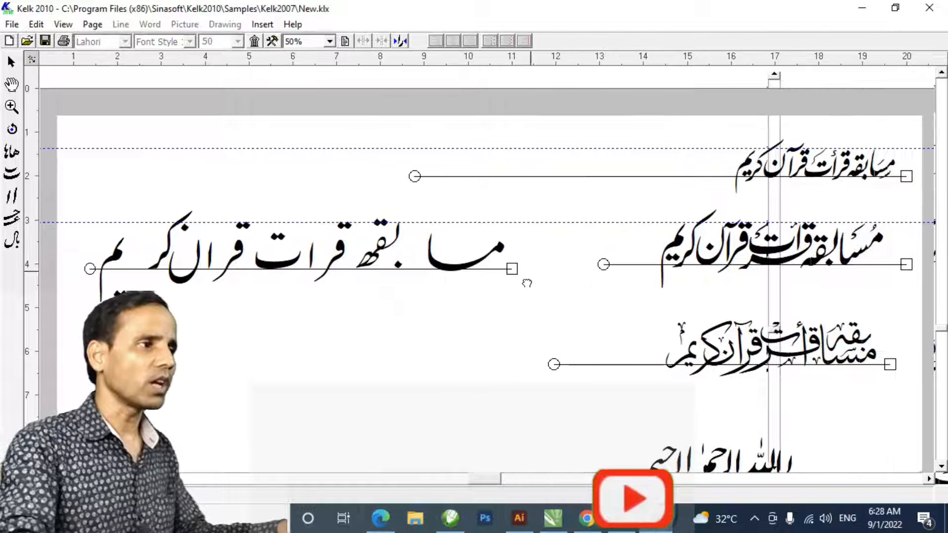
scroll(446, 274, up, 4)
scroll(438, 270, up, 2)
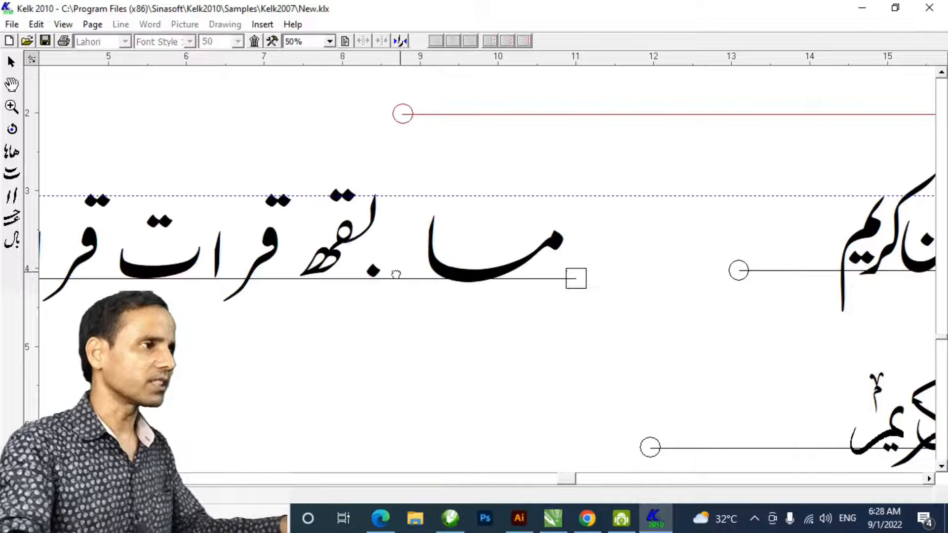
click(349, 239)
double_click(345, 241)
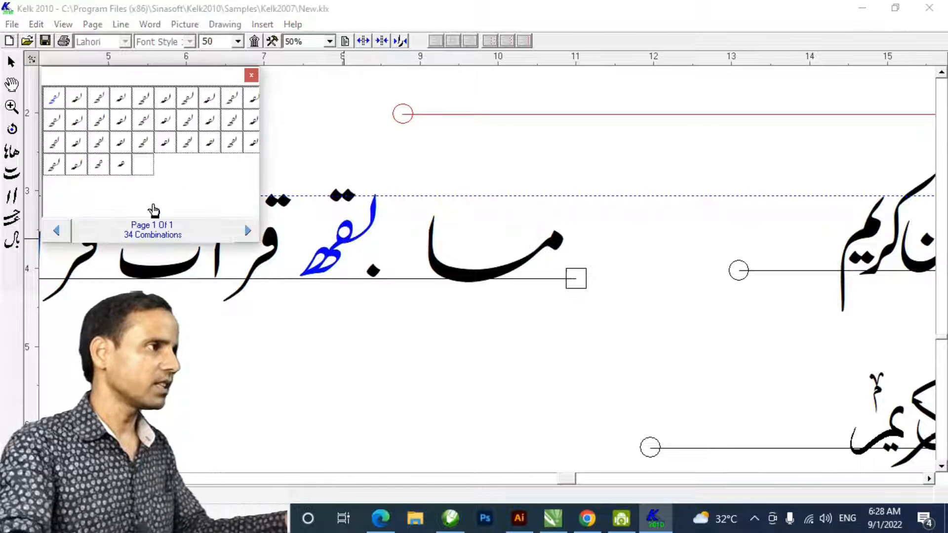
click(77, 99)
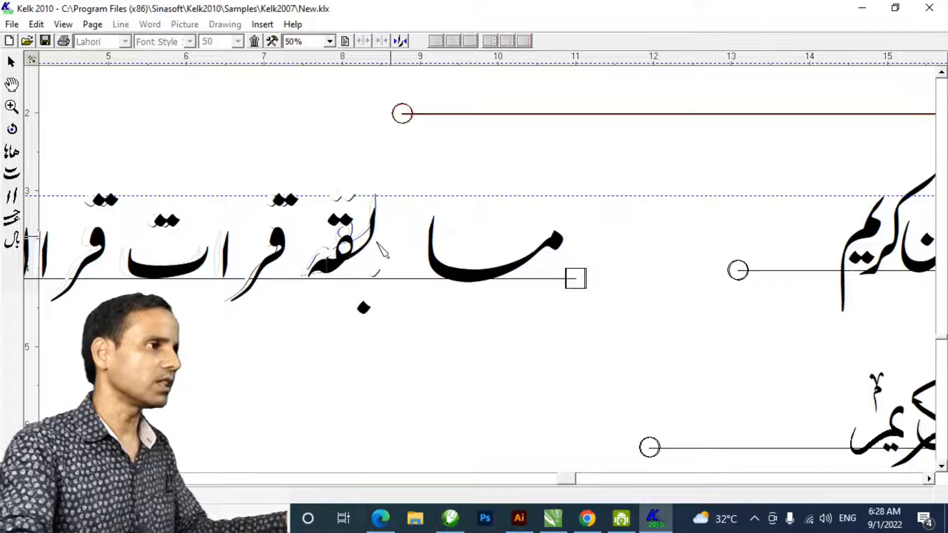
Settle the end letters of مسابقه against مسا, and switch مسا to the second, toothed shape in its combinations.
mouse_move(509, 243)
mouse_down()
mouse_move(524, 246)
mouse_move(501, 249)
mouse_up()
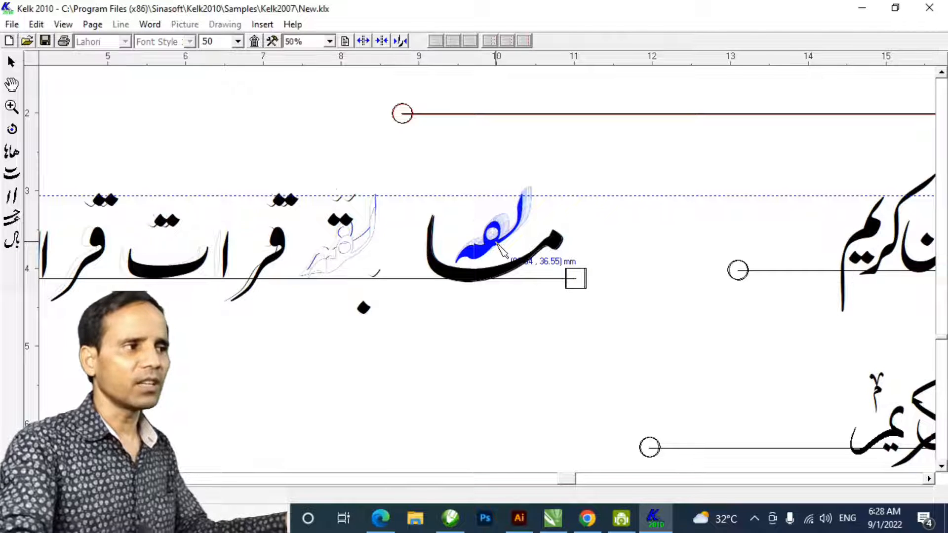
drag(496, 249, 401, 273)
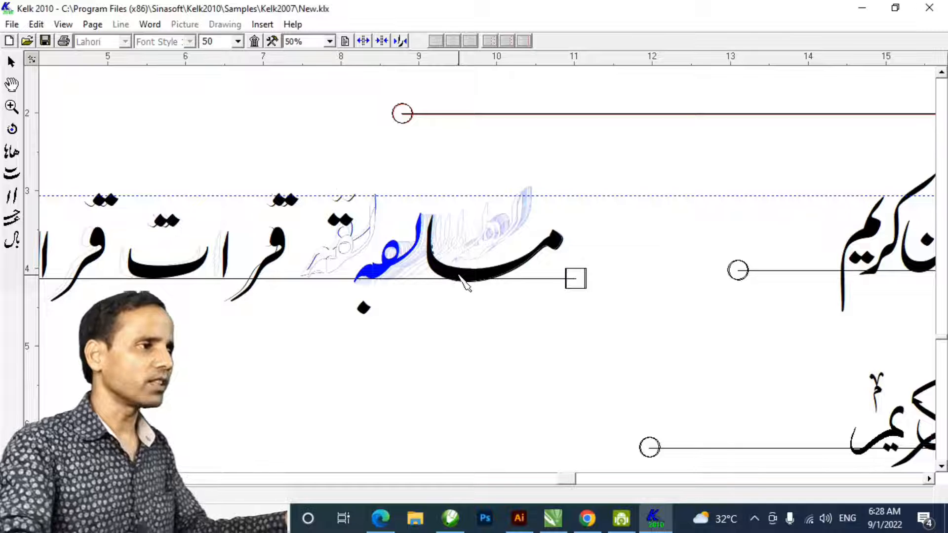
click(458, 277)
right_click(455, 275)
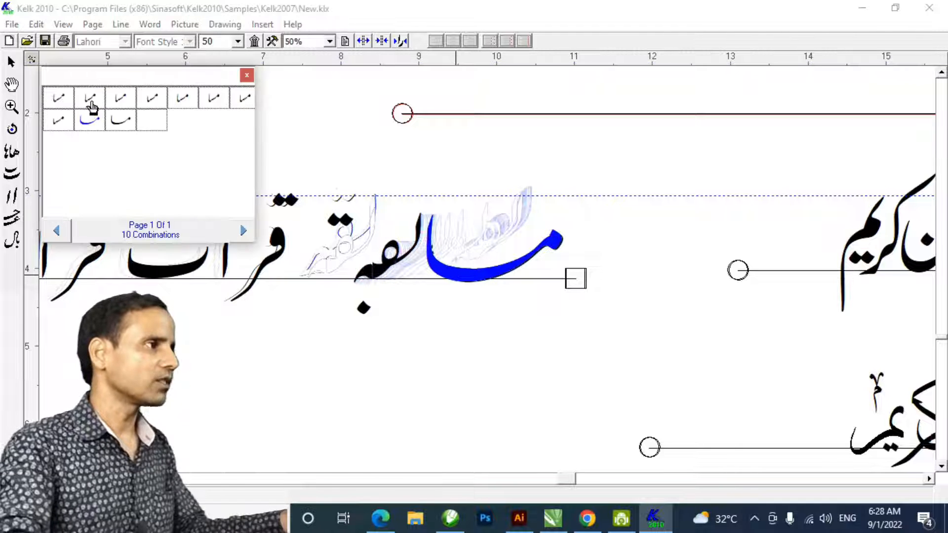
click(90, 101)
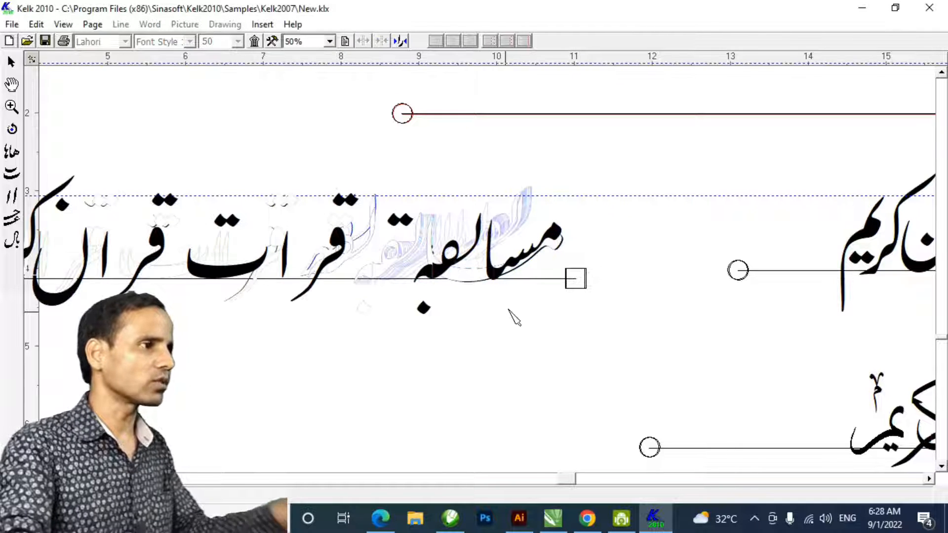
Position the dots of مسابقه, with the single dot below the ب and the two dots above the ق.
drag(425, 308, 471, 273)
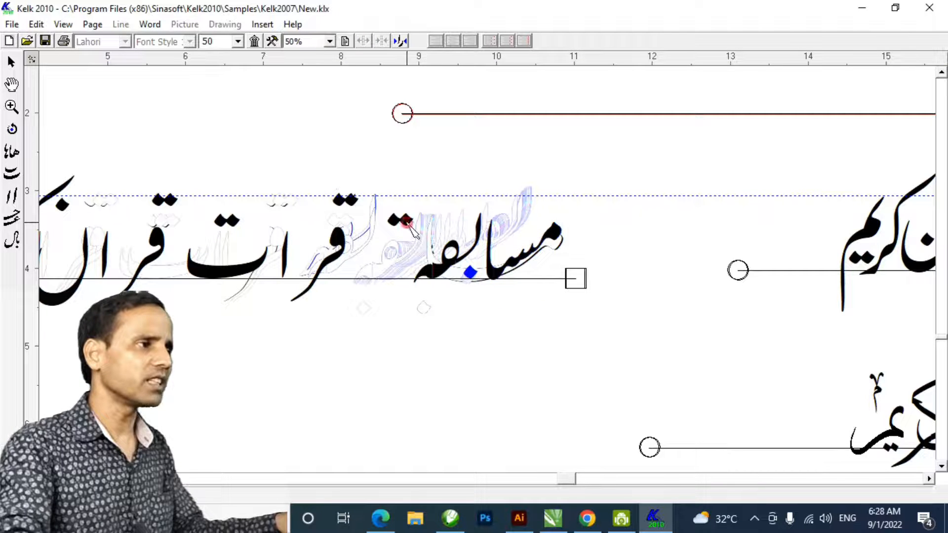
drag(407, 223, 448, 233)
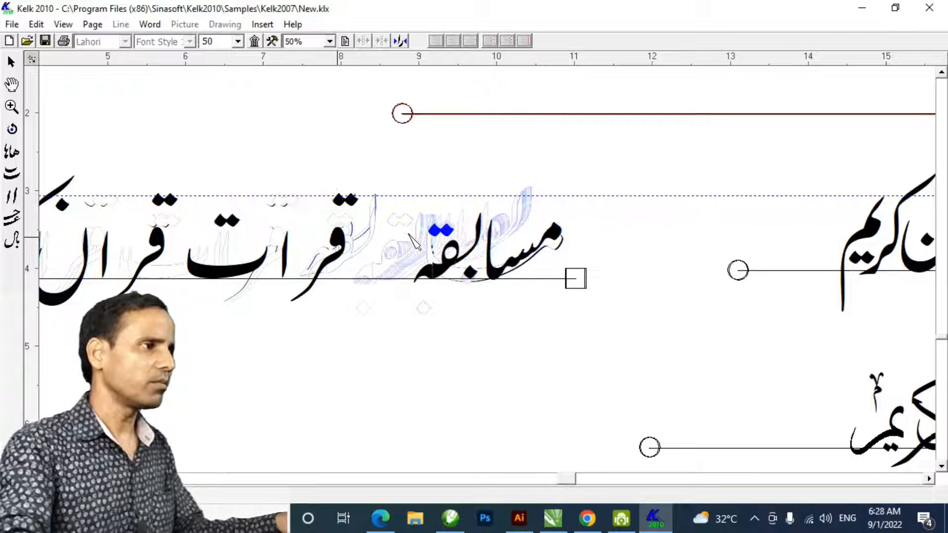
Move the قر of قرات next to مسابقه and convert it to its stretched form.
drag(330, 243, 401, 243)
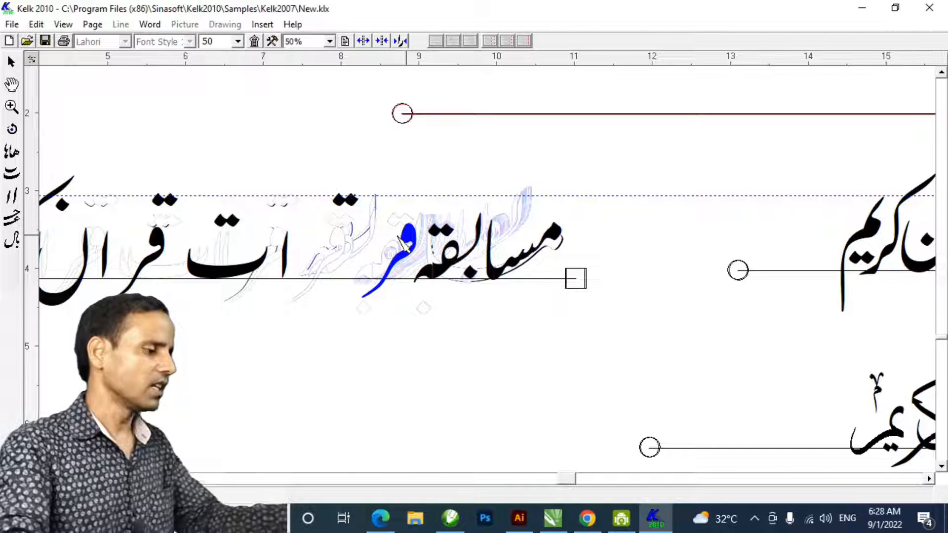
click(10, 219)
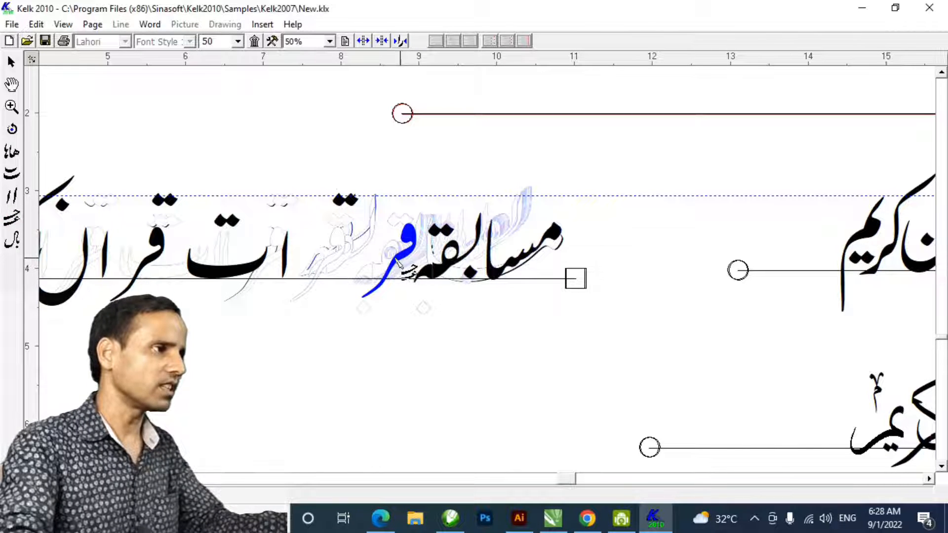
click(398, 266)
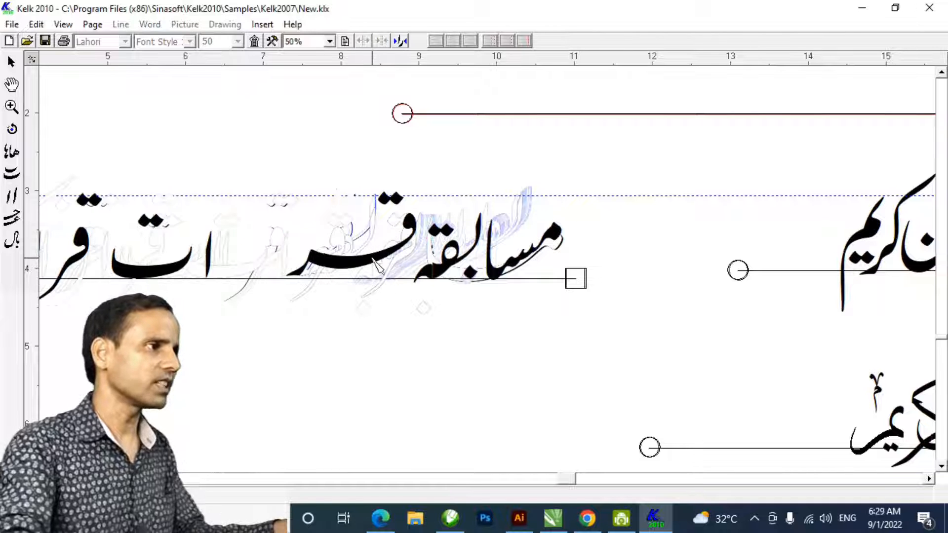
Tuck the stretched قر closer to مسابقه and place its two dots just above the ق.
drag(373, 269, 384, 268)
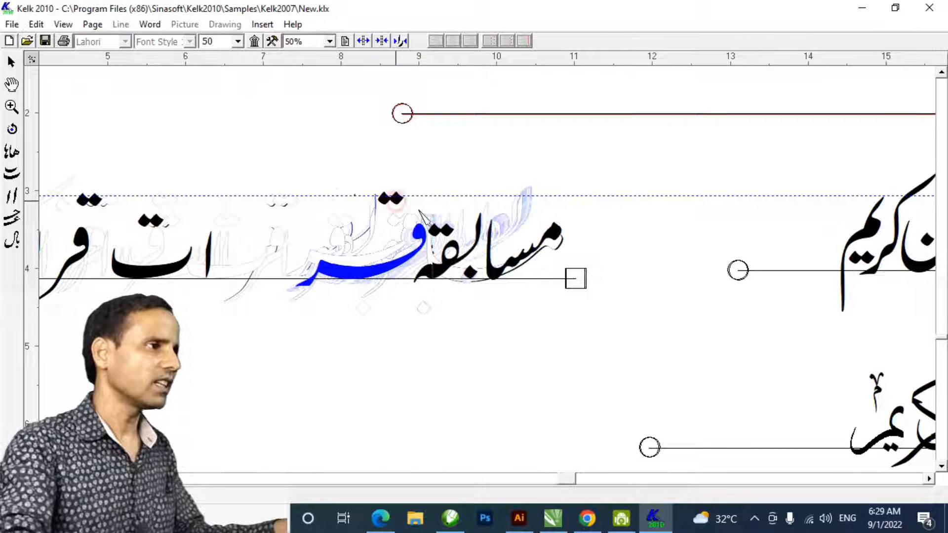
drag(395, 201, 421, 213)
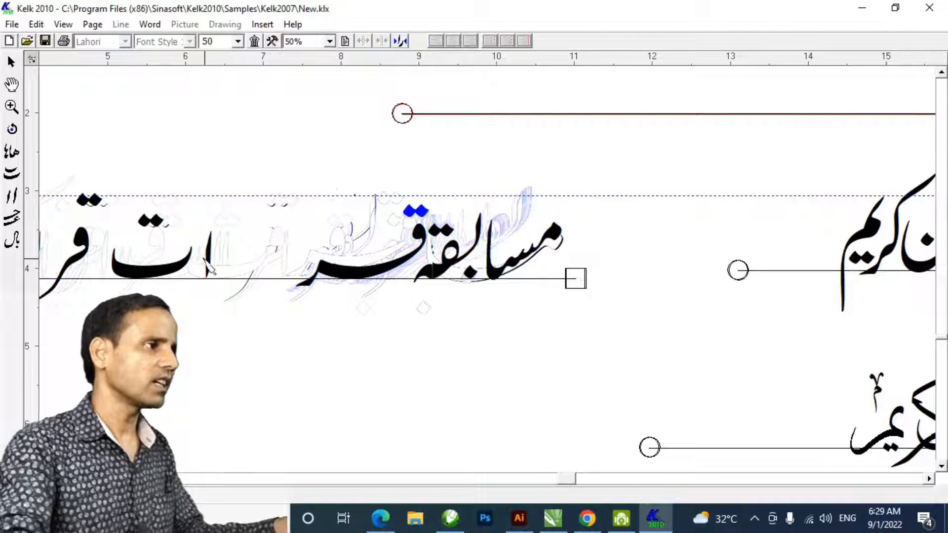
Stack the alif and ت of قرات above the stretched قر, and place the two dots over the ت.
click(404, 235)
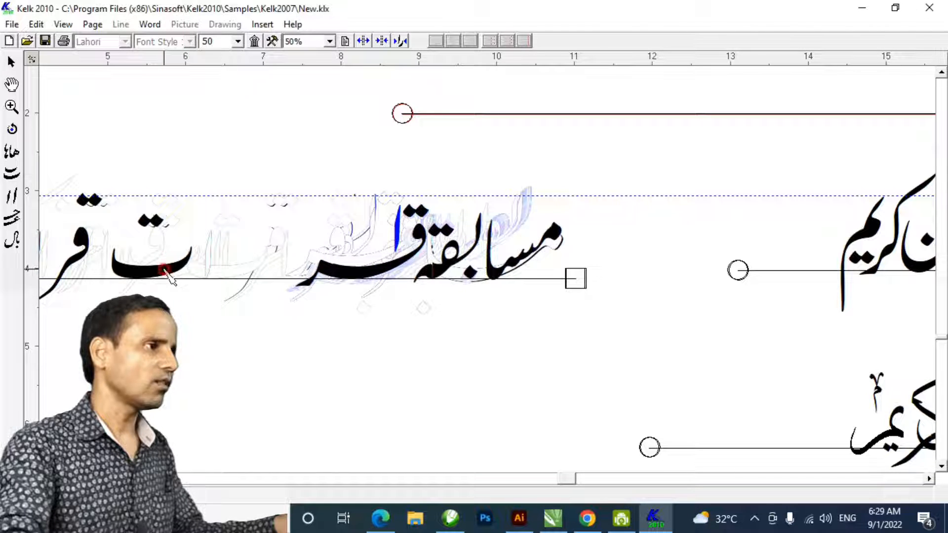
click(370, 252)
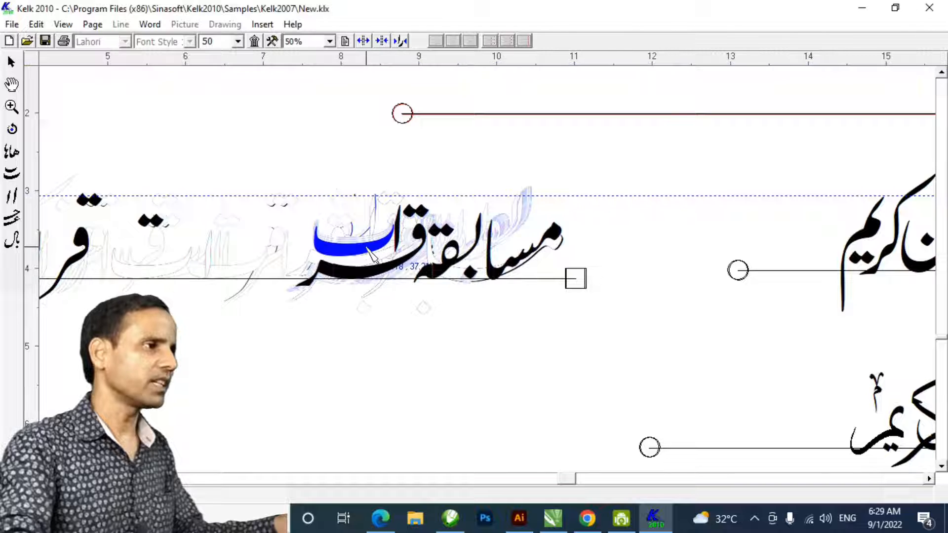
scroll(594, 235, left, 3)
drag(587, 227, 547, 229)
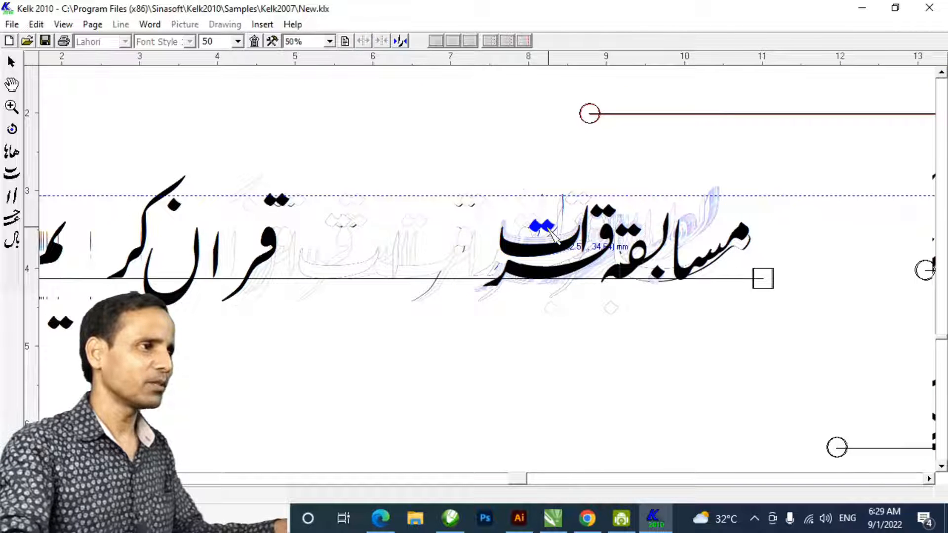
Move the قر of قران against the end of قرات and place its two dots just above the ق.
key(Up)
drag(368, 130, 269, 240)
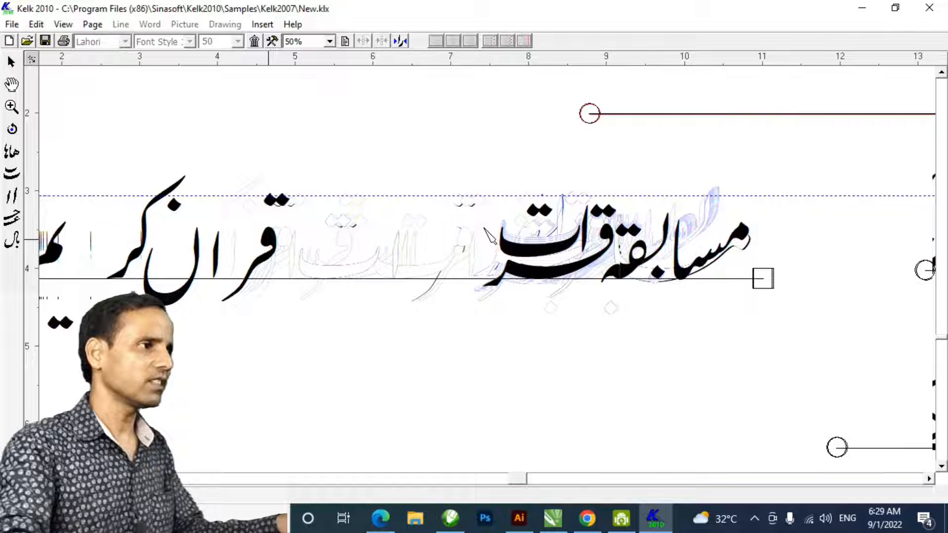
drag(484, 234, 489, 227)
drag(281, 201, 490, 206)
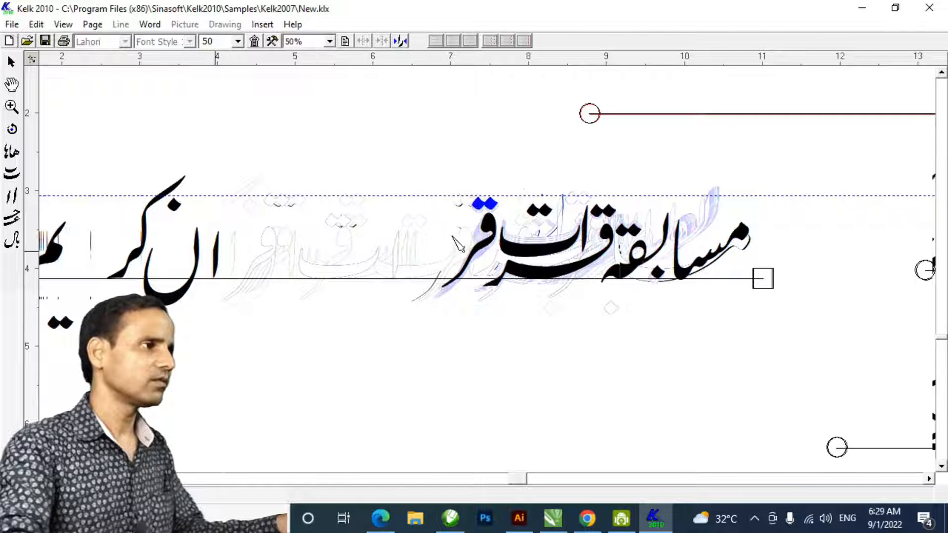
Bring the alif and ن of قران and the کر of کریم up close to the قر, and place the dot inside the ن.
drag(216, 252, 461, 229)
drag(173, 300, 426, 272)
drag(142, 243, 386, 251)
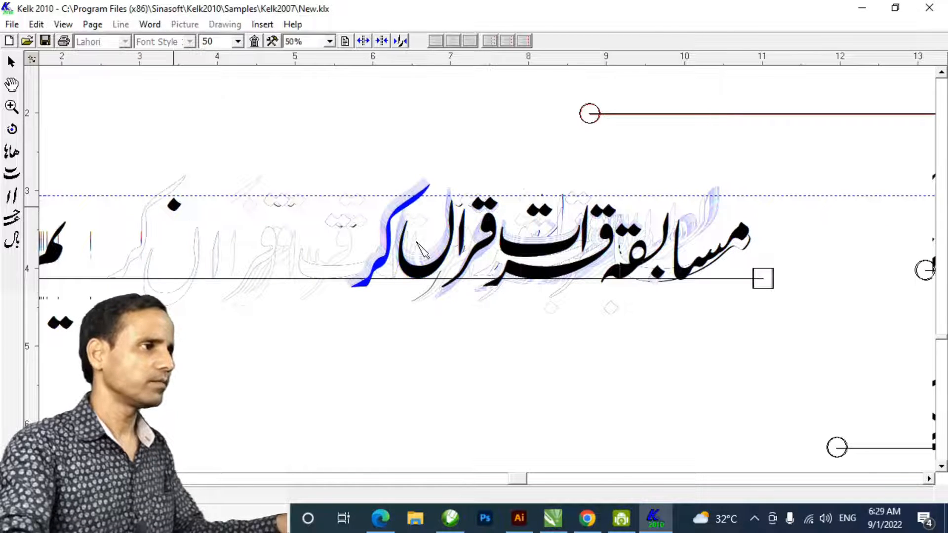
drag(173, 207, 426, 240)
Move the یم of کریم next to the کر and place its two dots below the ی.
drag(183, 256, 420, 257)
drag(289, 248, 592, 225)
drag(301, 322, 587, 267)
drag(736, 329, 446, 323)
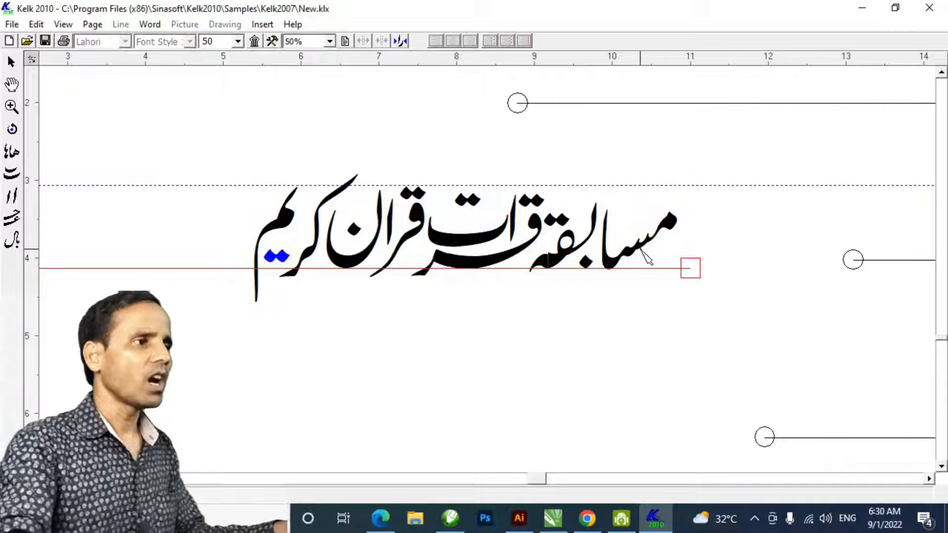
Add a pesh mark above the م of مسابقه.
click(633, 251)
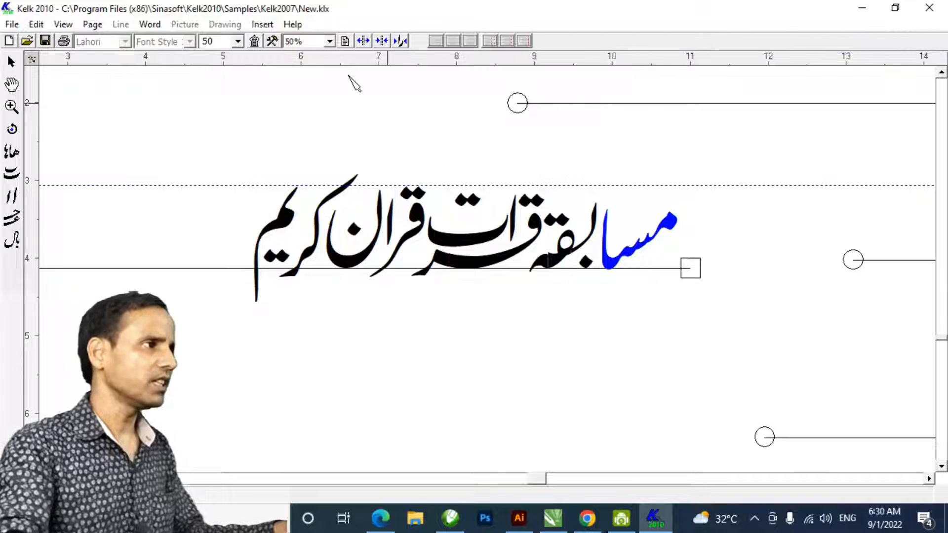
click(255, 42)
drag(228, 110, 650, 131)
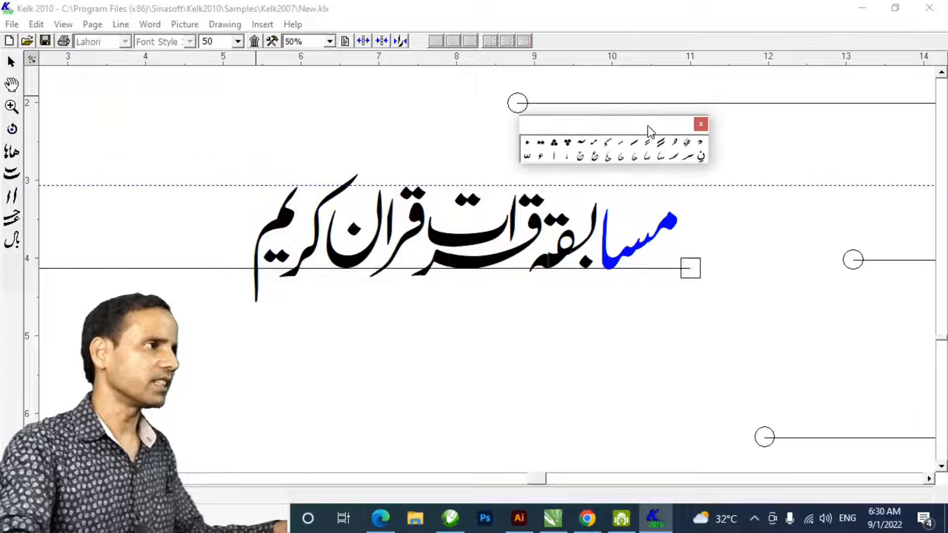
click(676, 143)
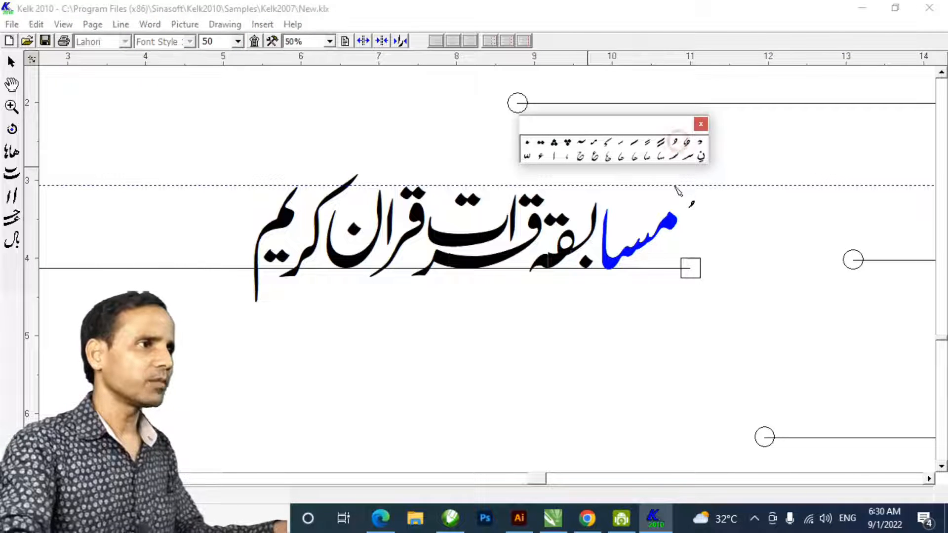
click(665, 198)
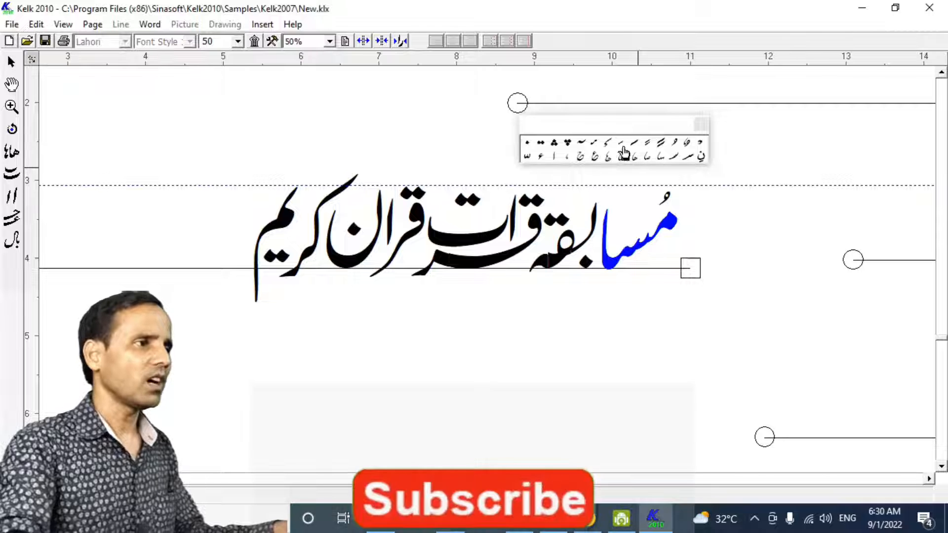
Add the small ornamental vowel mark above the س of مسابقه and set its size to 80.
click(608, 143)
click(633, 222)
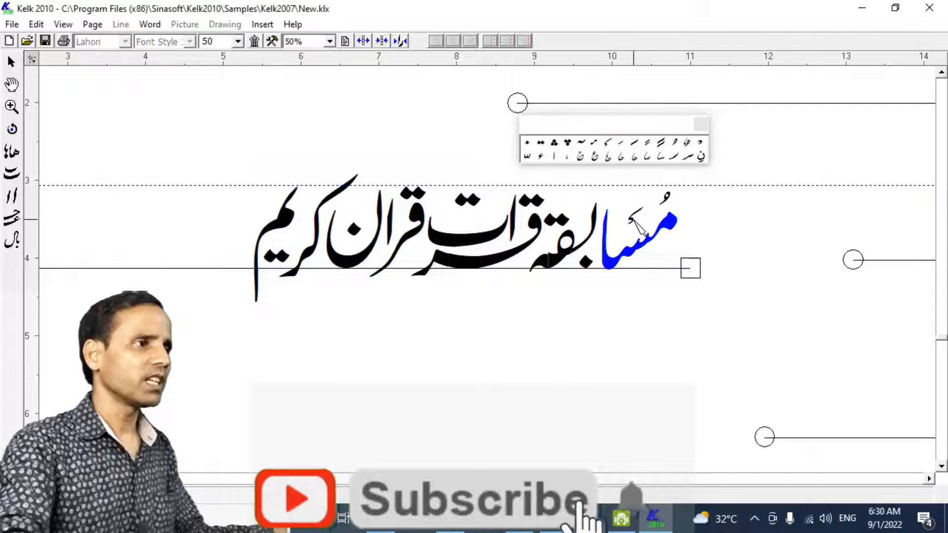
click(634, 222)
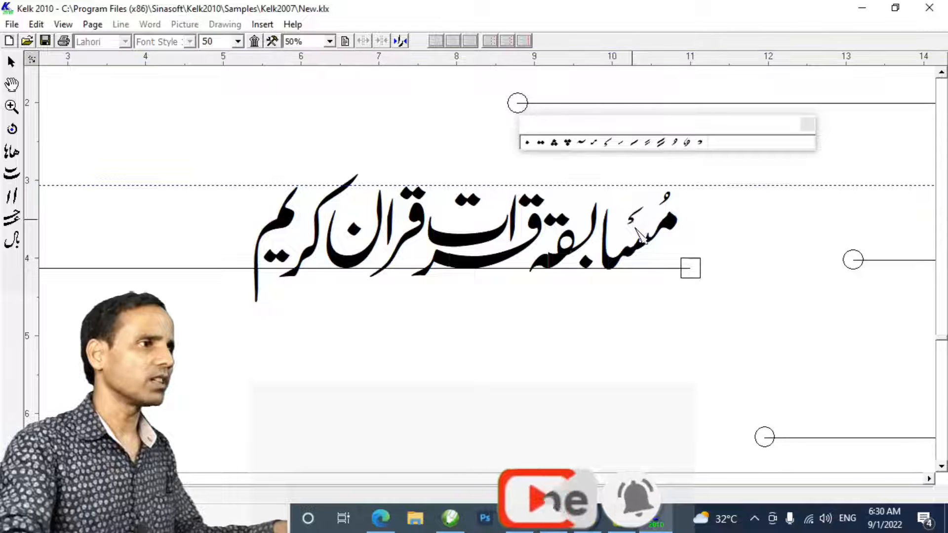
click(235, 65)
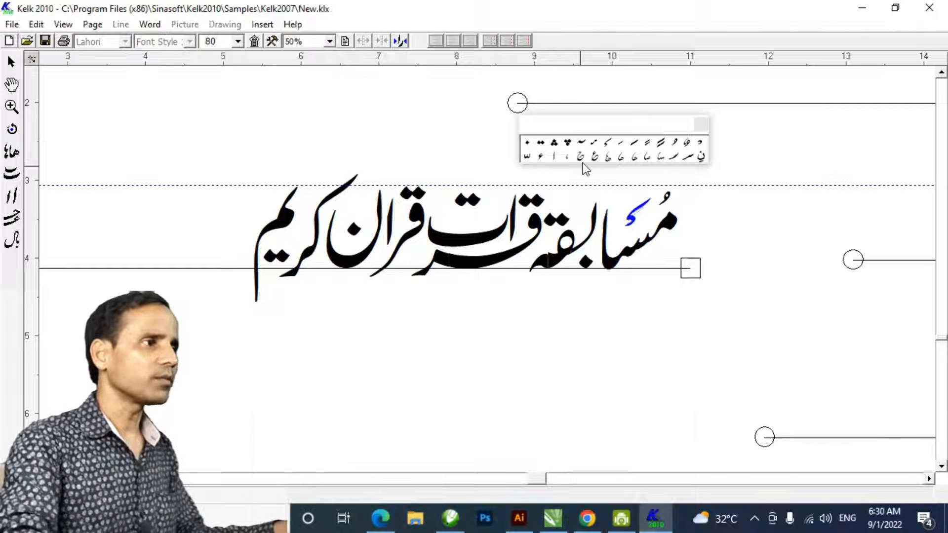
Add a hamza above the alif of قرات and a madda above the alif of قران.
click(595, 143)
click(508, 197)
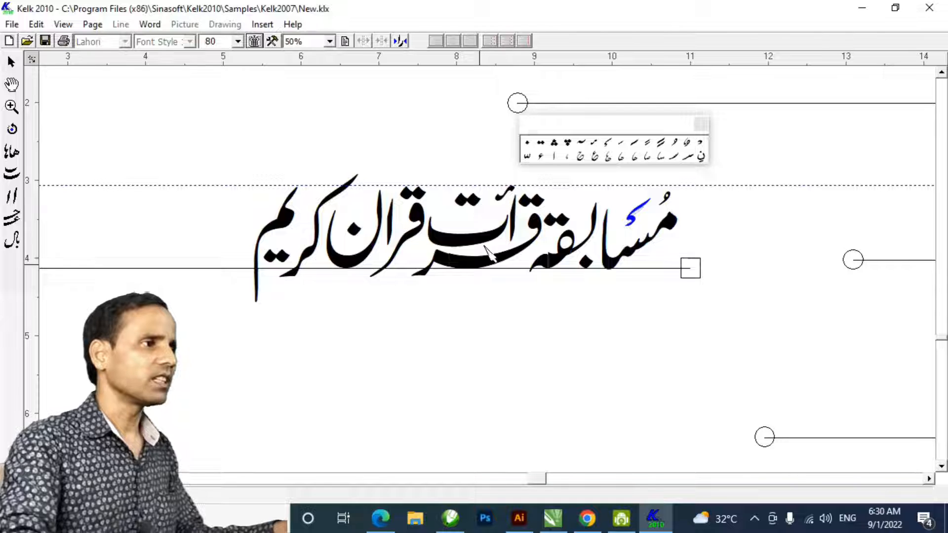
click(581, 147)
click(394, 182)
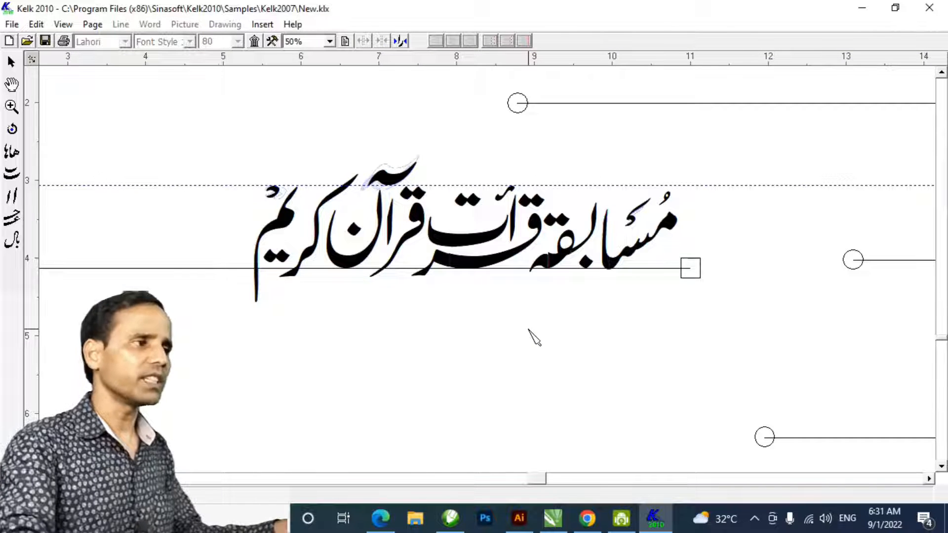
Compare the finished title with the other versions on the page and check which font the thinner-stroked title line uses.
scroll(529, 330, down, 3)
drag(610, 341, 574, 269)
drag(522, 317, 548, 322)
drag(610, 321, 488, 311)
drag(349, 264, 403, 274)
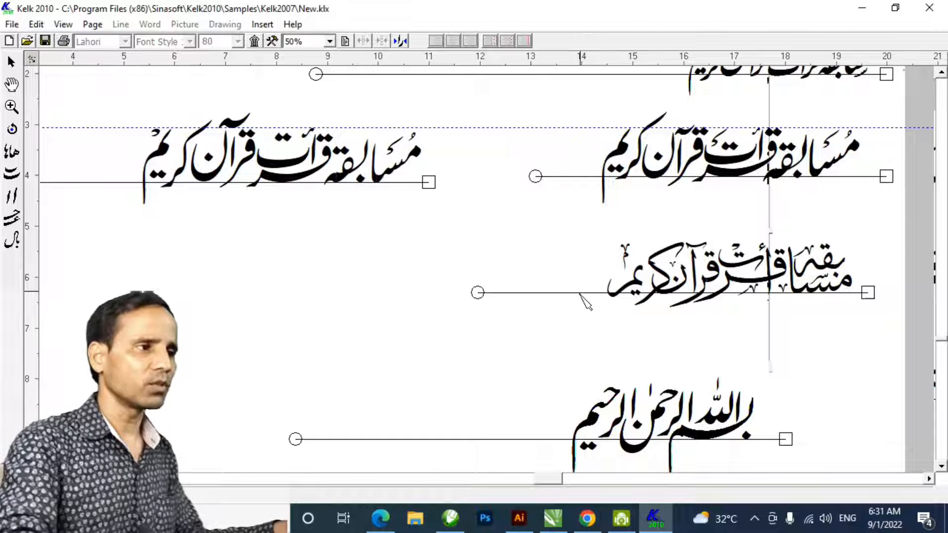
scroll(631, 309, up, 1)
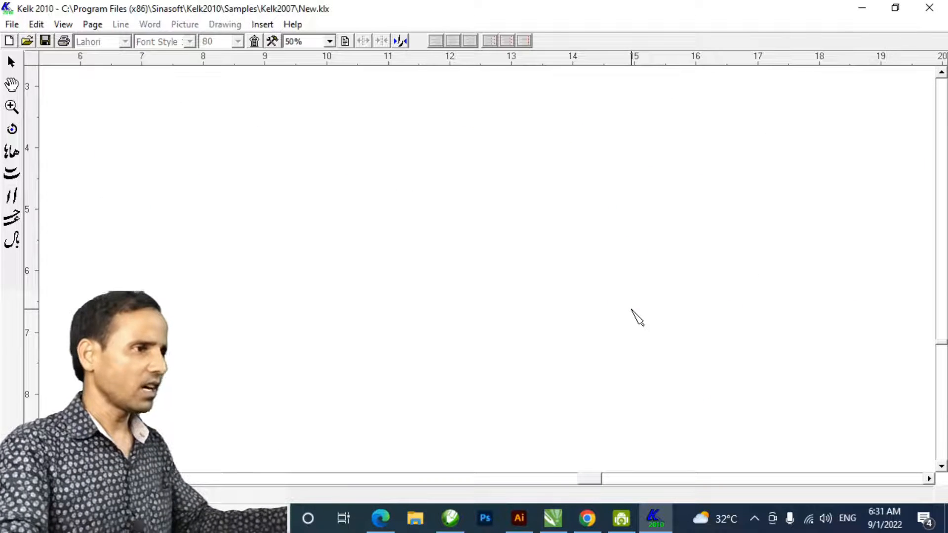
drag(586, 321, 459, 301)
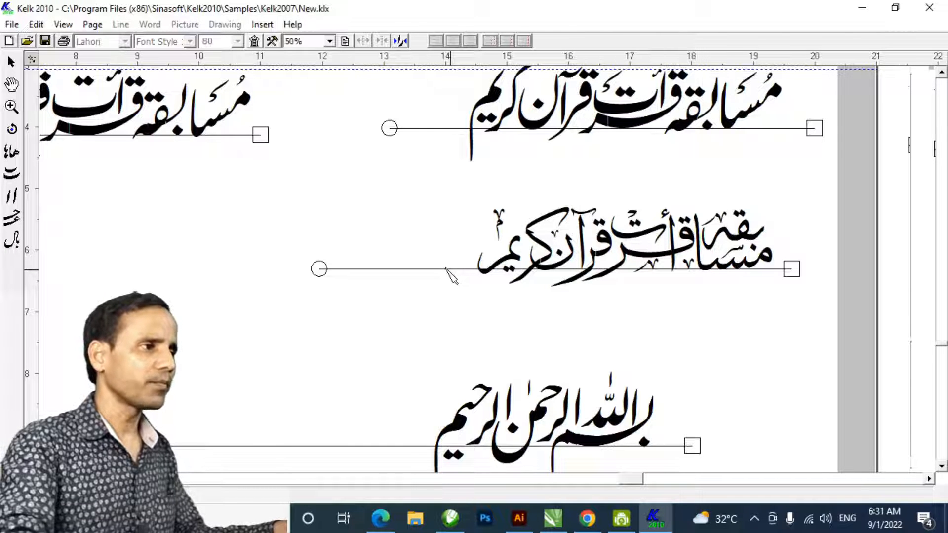
click(454, 270)
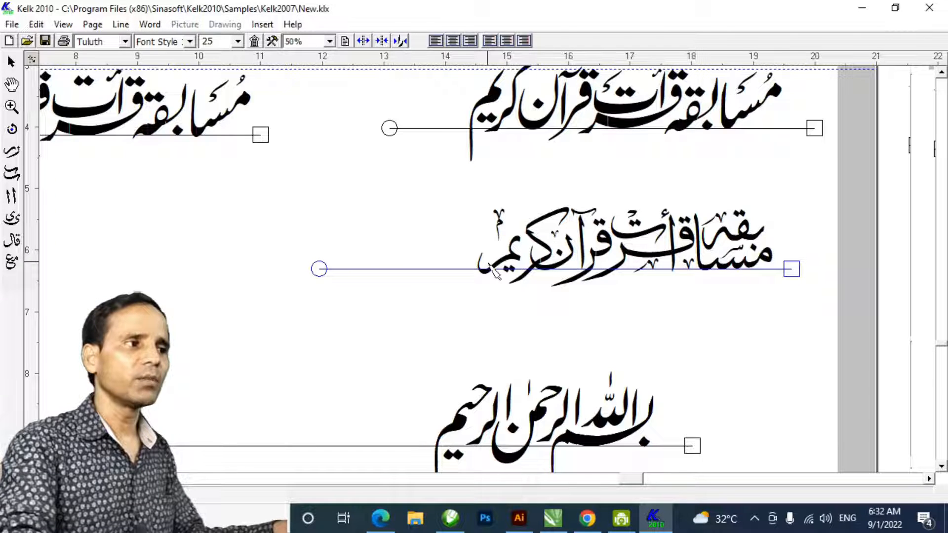
Examine the alternative letter shapes offered for کر, قر, مسا and بقه in the Tuluth title.
click(534, 237)
click(545, 251)
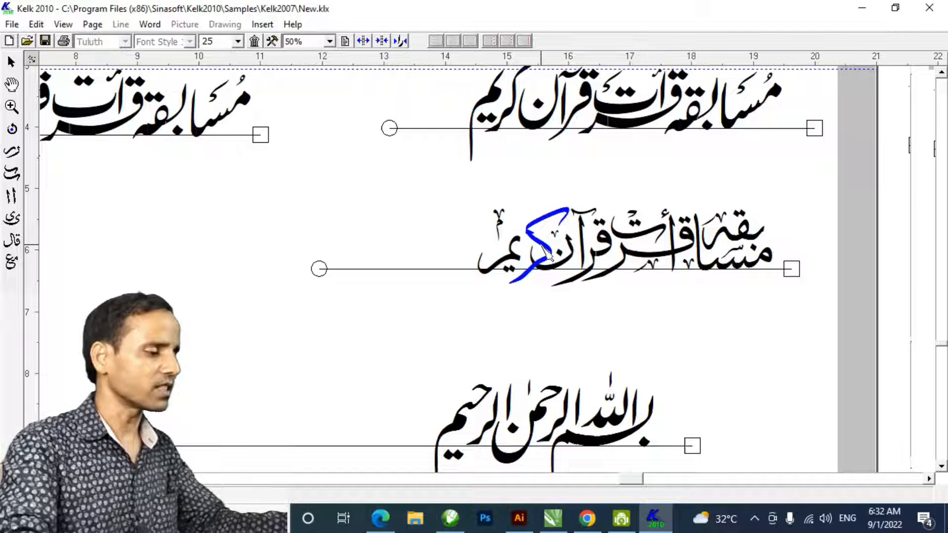
double_click(547, 252)
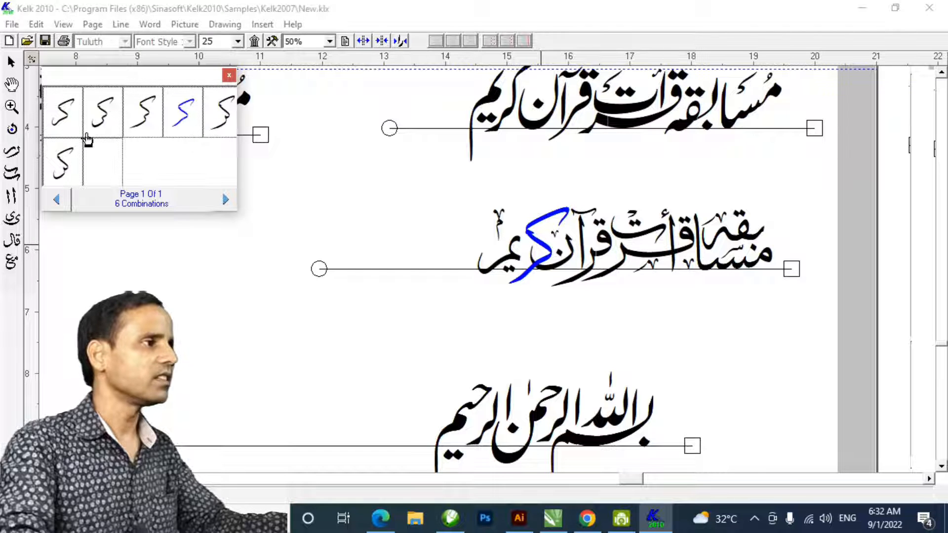
click(411, 228)
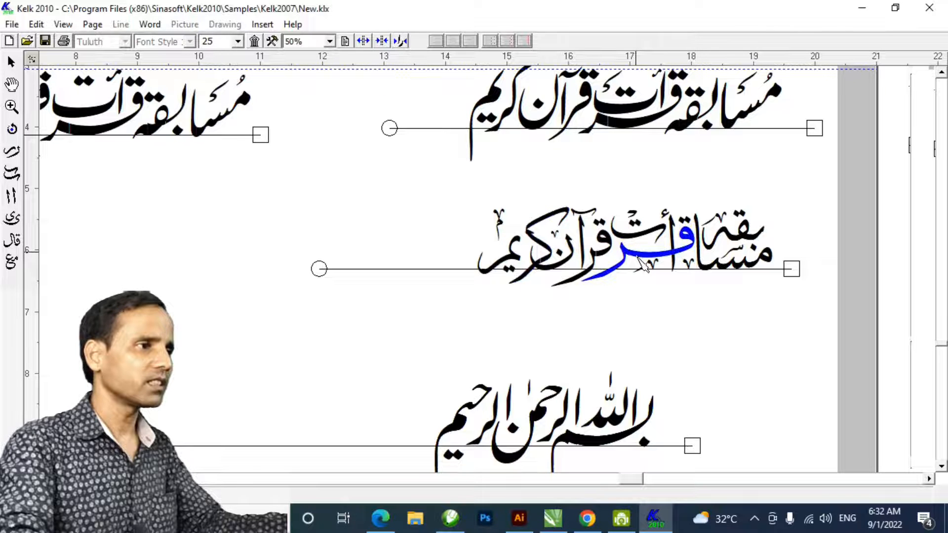
click(643, 266)
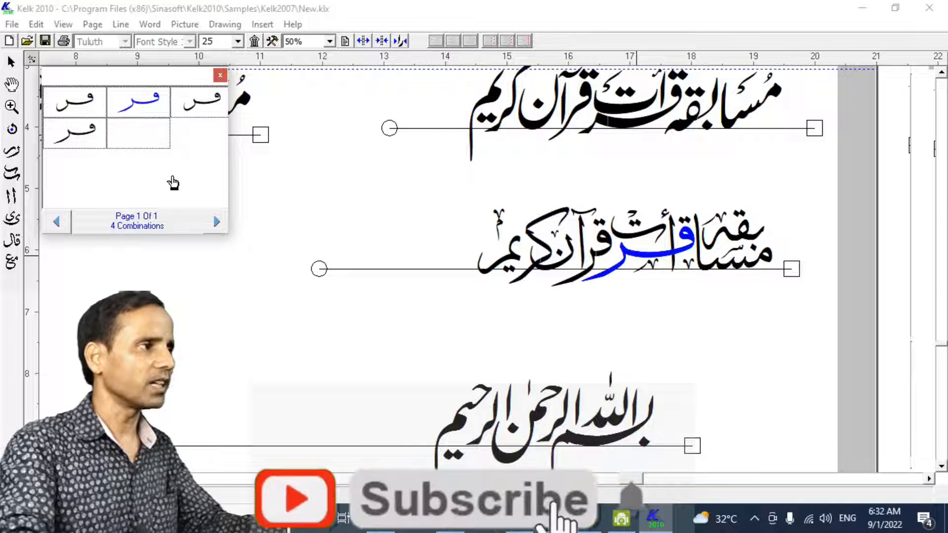
key(Escape)
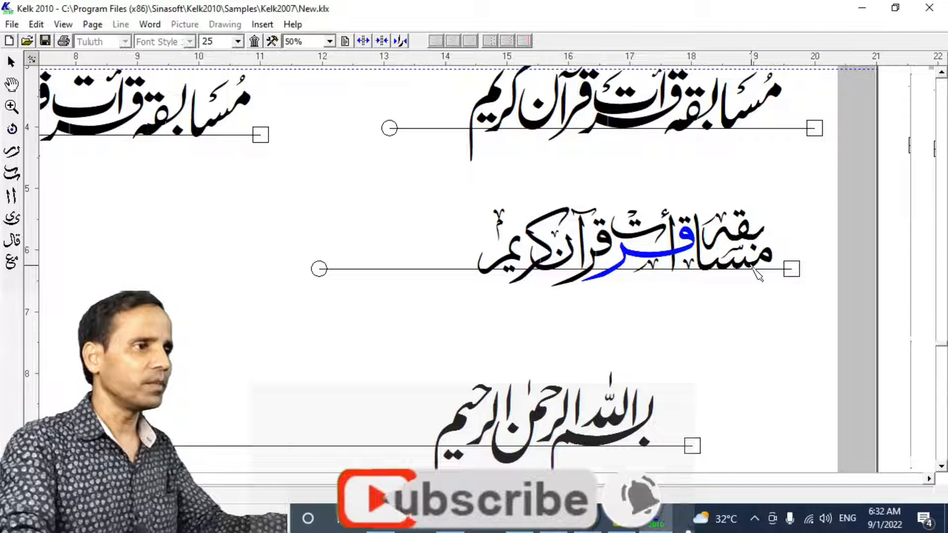
click(755, 273)
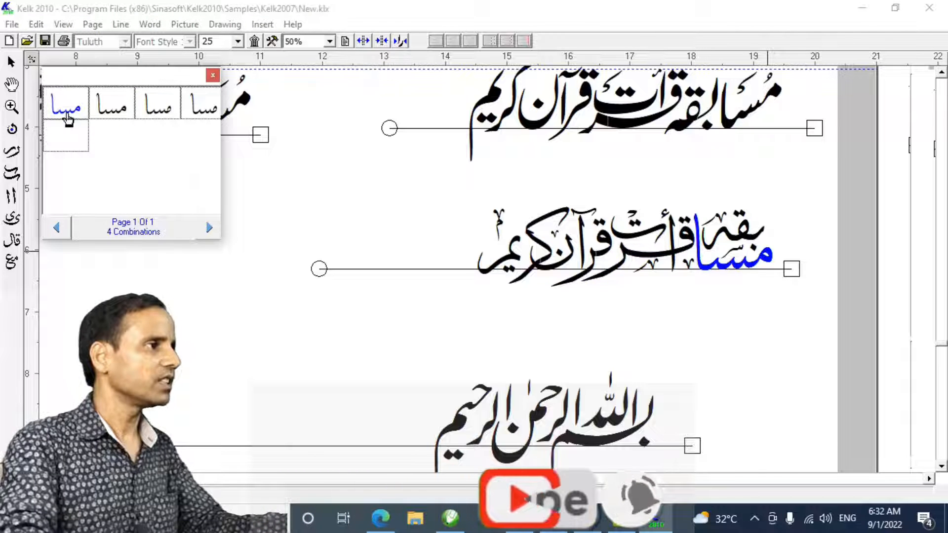
key(Escape)
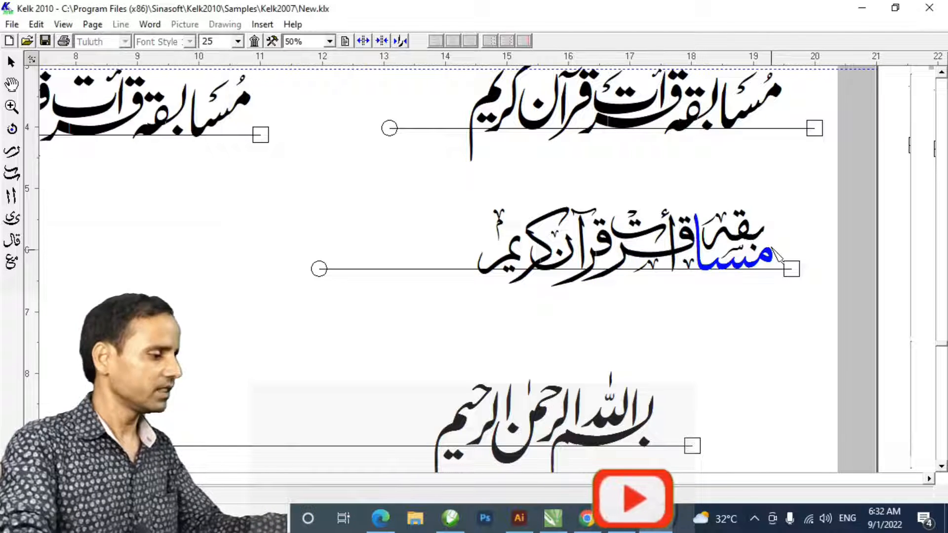
click(751, 239)
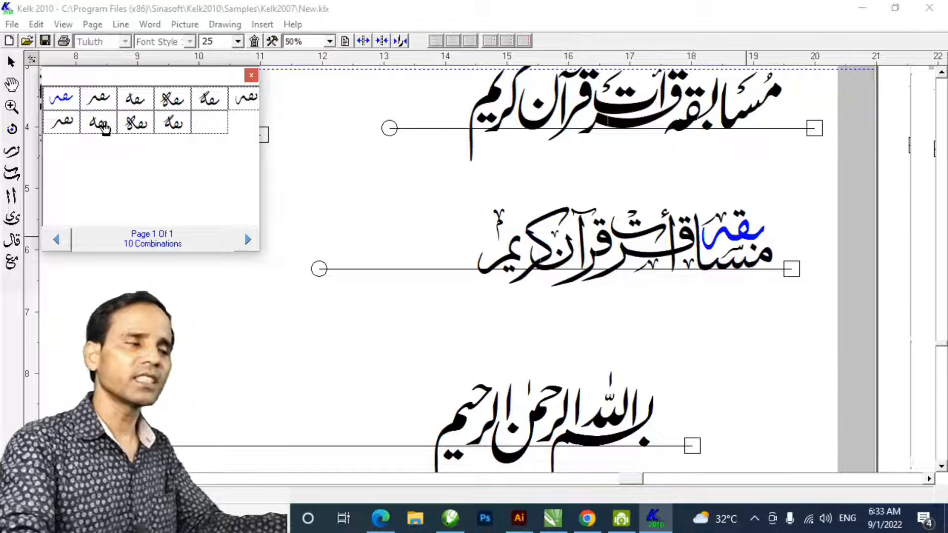
click(492, 340)
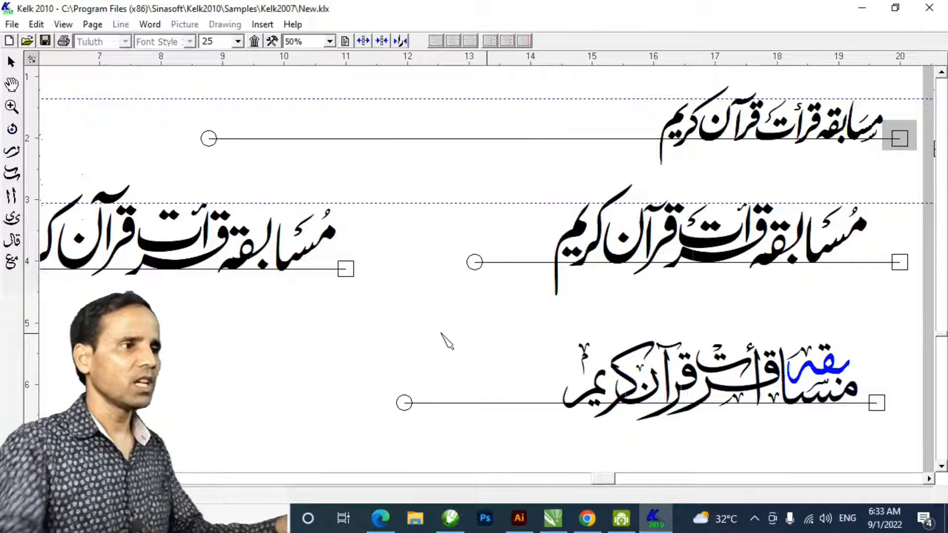
Print all pages of the document with pdfFactory Pro as the printer.
drag(318, 345, 393, 352)
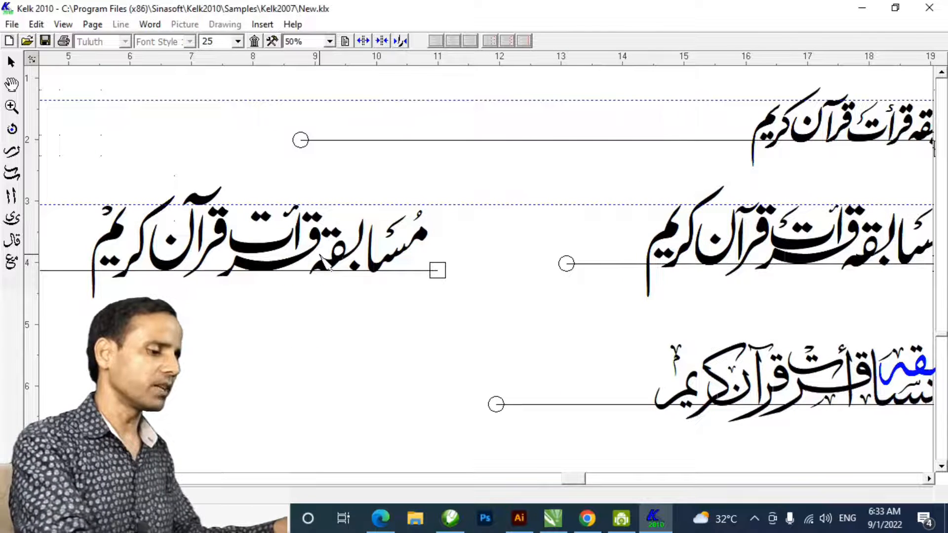
key(ctrl+p)
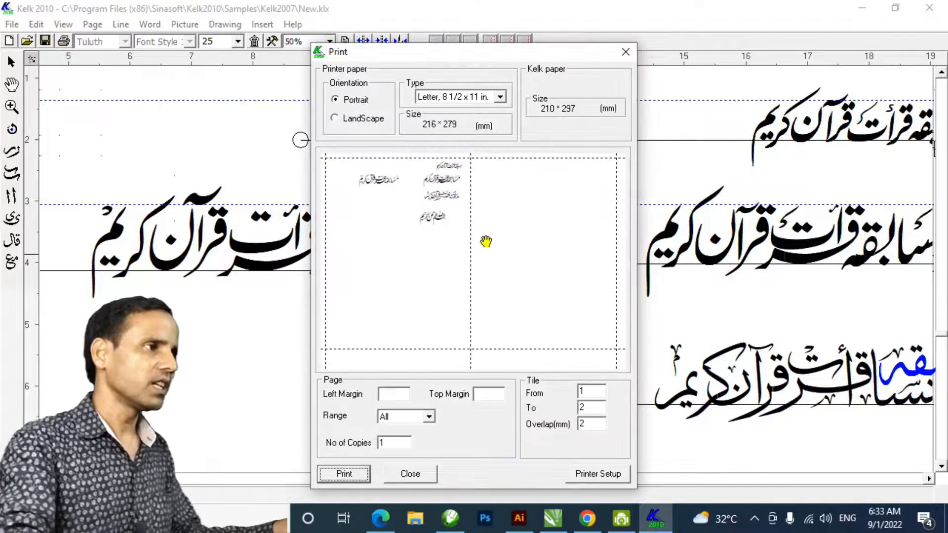
click(600, 474)
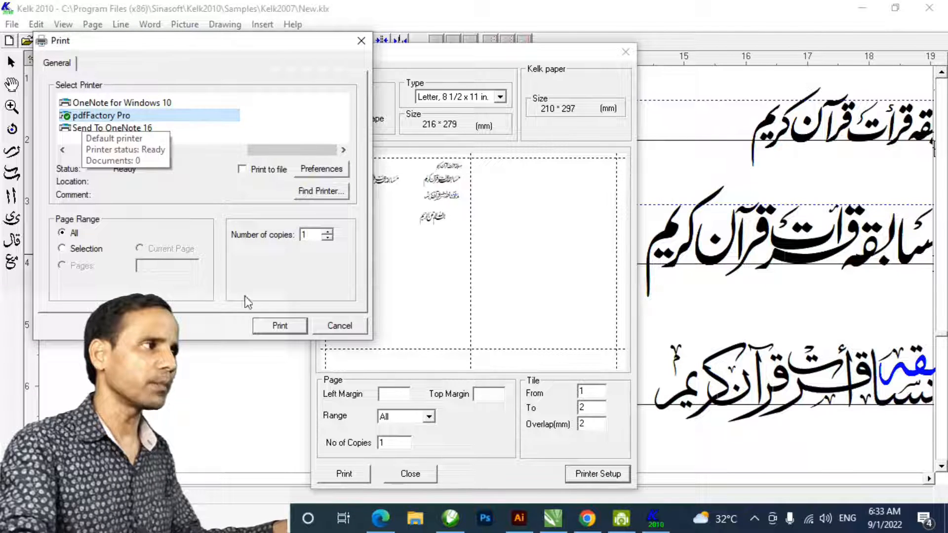
click(282, 332)
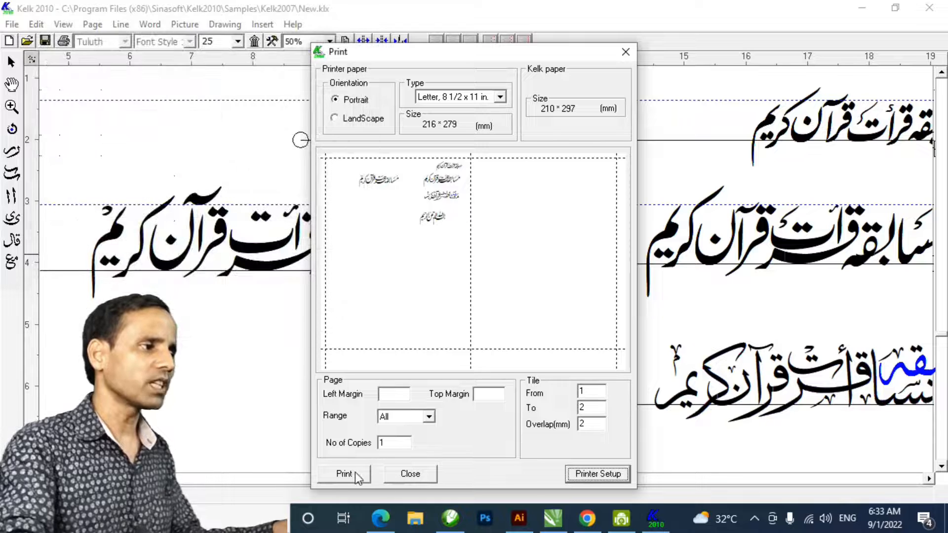
click(348, 475)
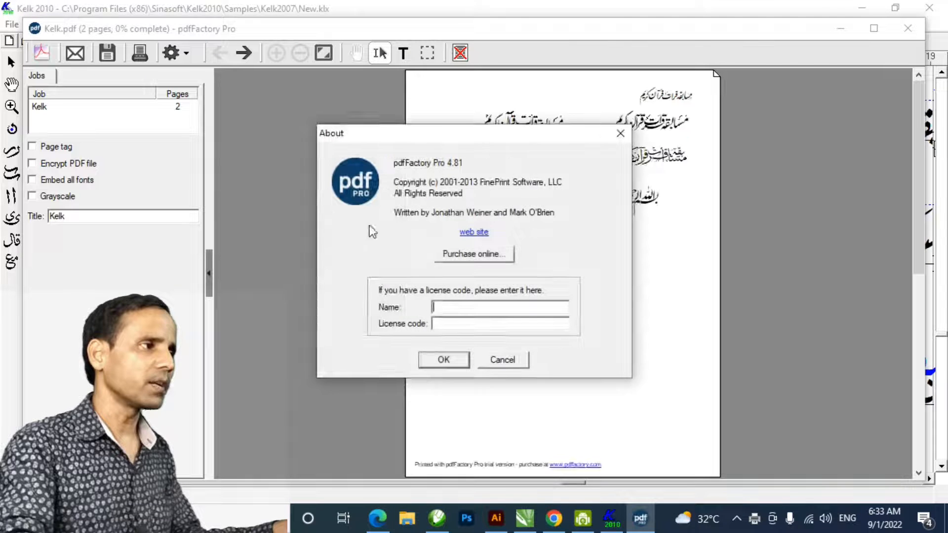
Dismiss the pdfFactory Pro licence dialog and save the print job to the Desktop as a PDF named heading.
click(506, 362)
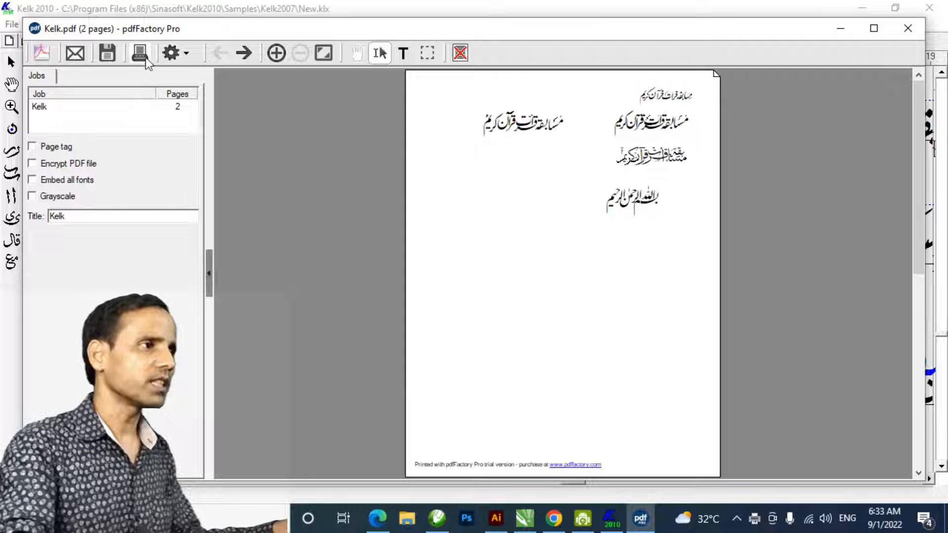
click(107, 53)
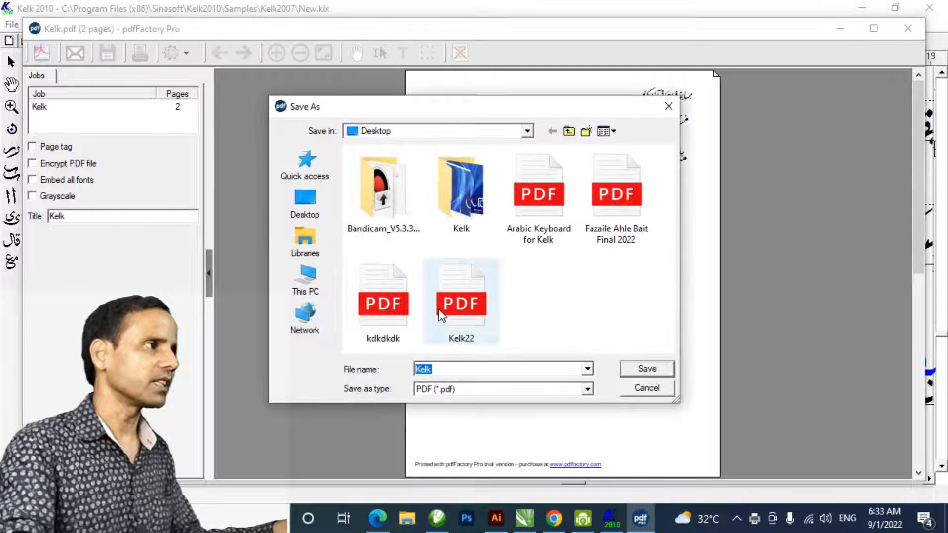
text(heading)
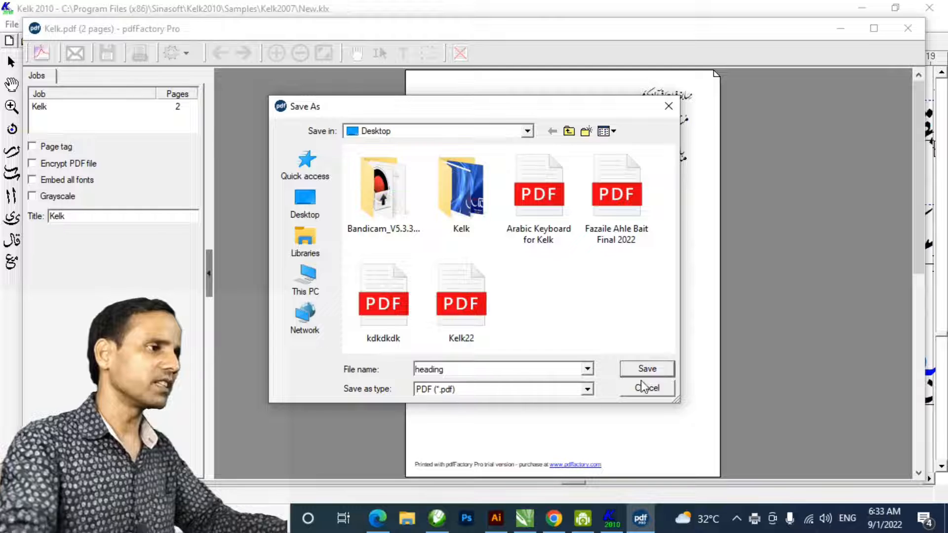
click(660, 372)
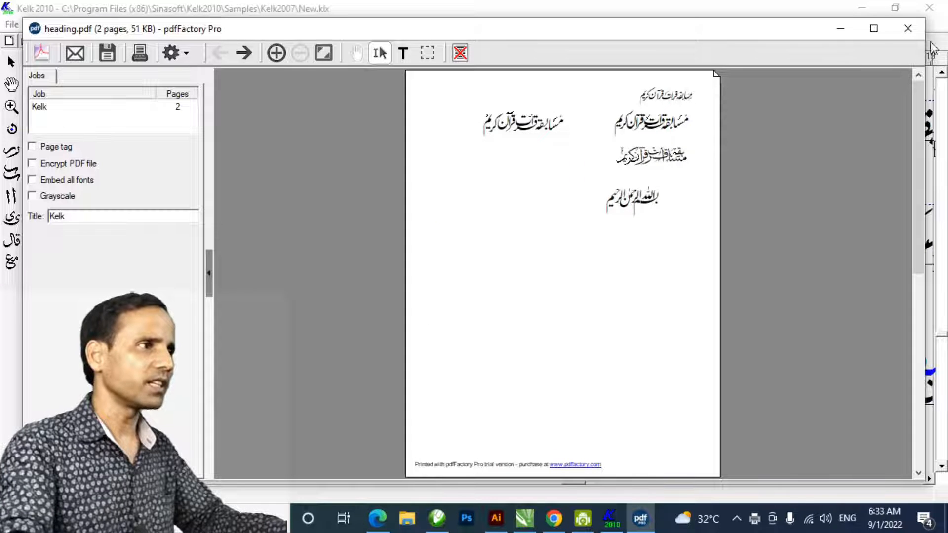
Open the saved heading PDF from the Desktop and check how the calligraphy titles look in it.
click(909, 30)
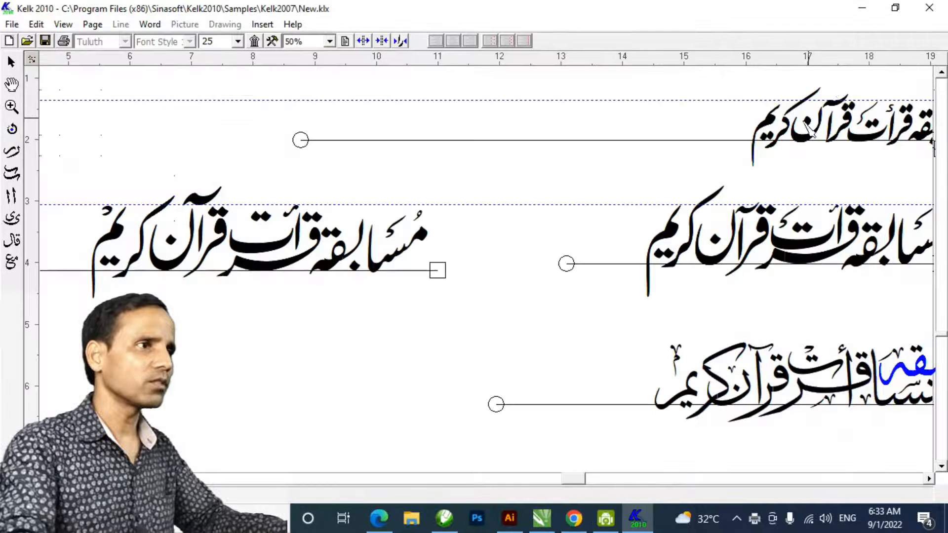
click(864, 11)
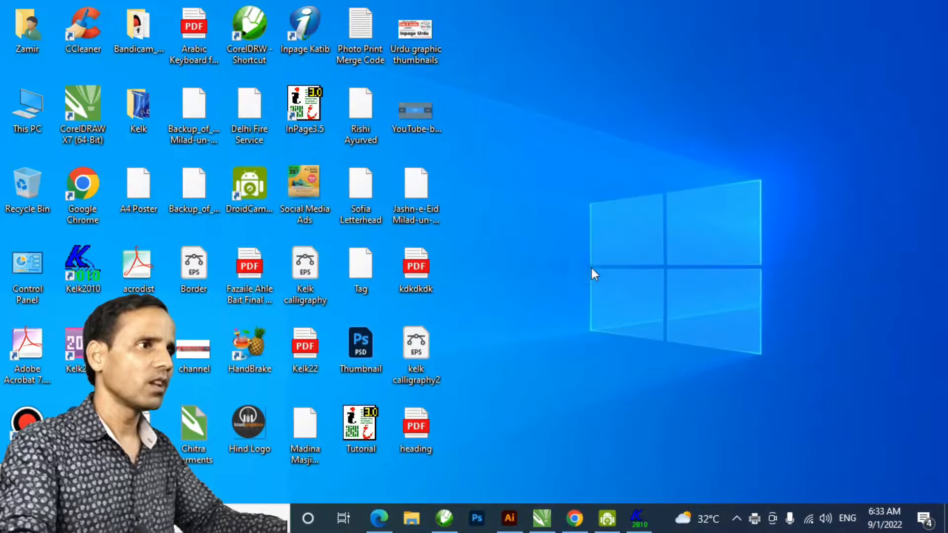
double_click(416, 431)
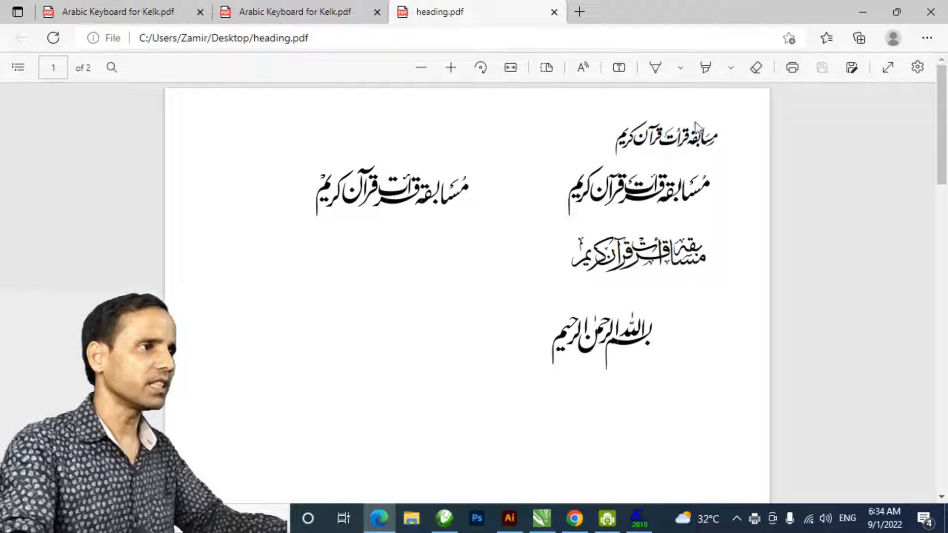
click(932, 14)
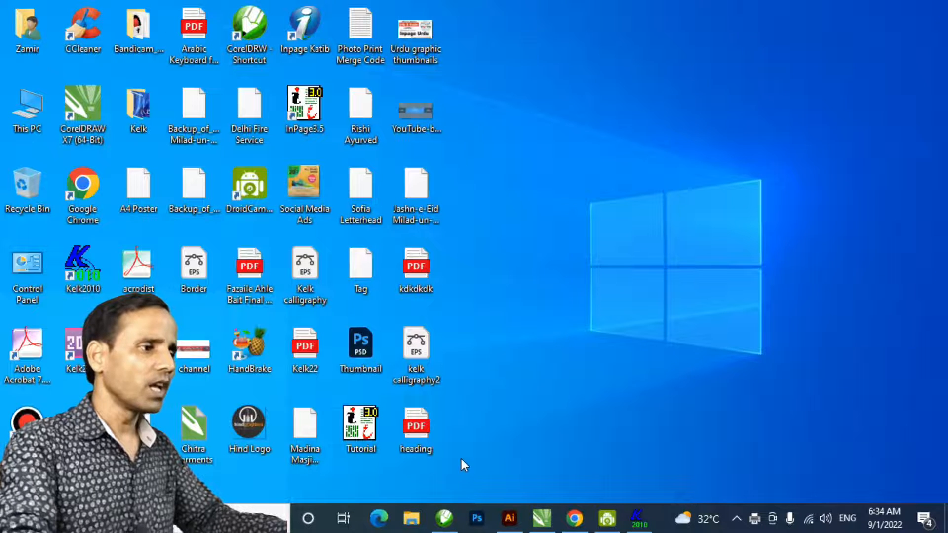
Switch to Illustrator and replace the old artwork in kelk calligraphy2.eps with the heading PDF placed on the page.
click(509, 517)
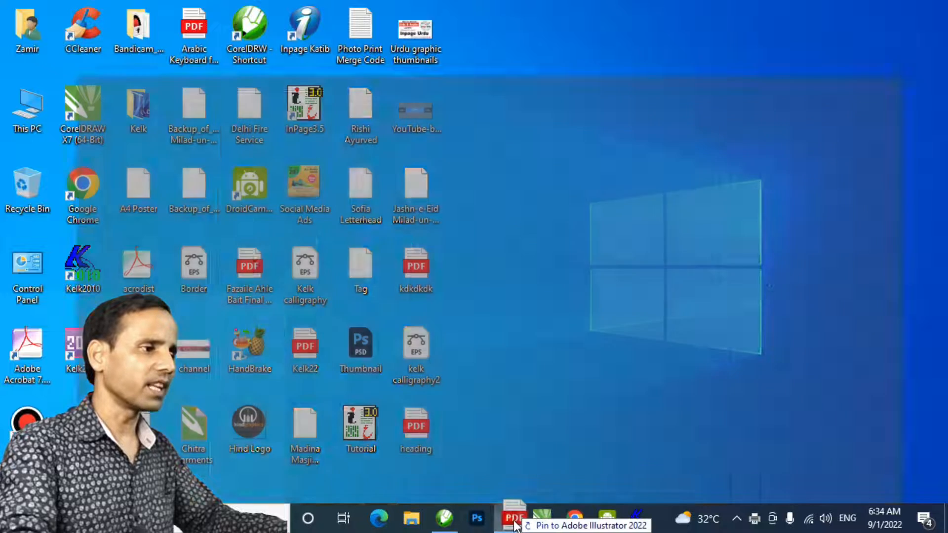
drag(310, 319, 204, 401)
drag(568, 79, 399, 275)
key(Delete)
drag(282, 310, 447, 224)
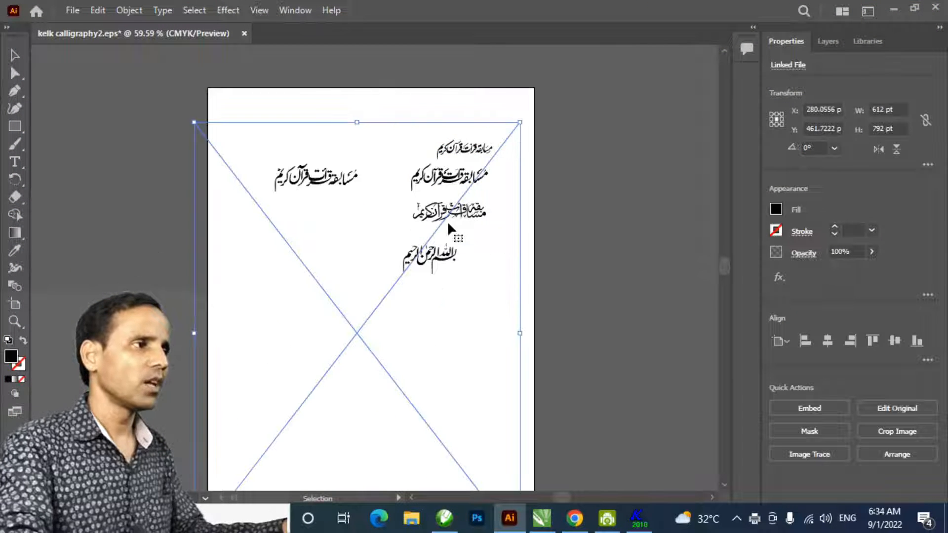
Flatten the placed PDF's transparency with all text and strokes converted to outlines.
click(129, 10)
click(206, 279)
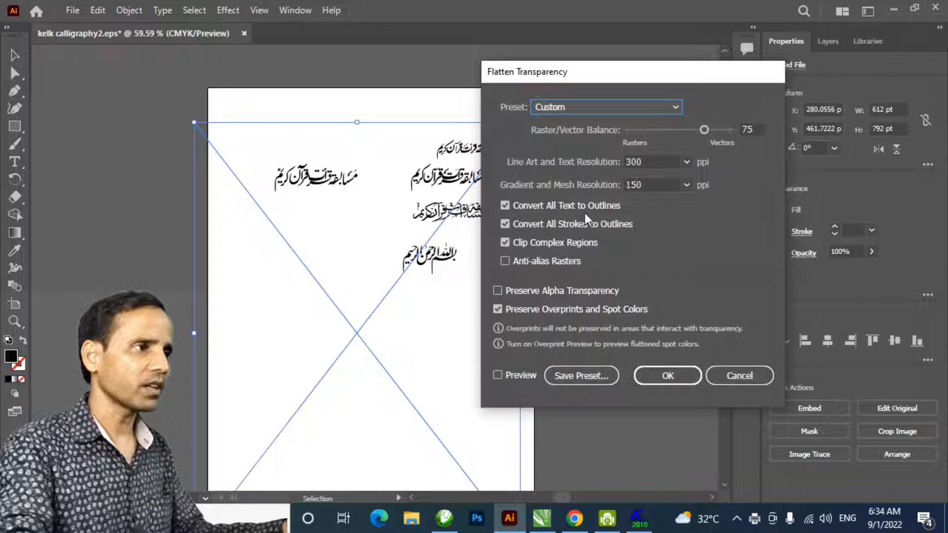
click(667, 378)
Ungroup the flattened artwork and release its clipping mask.
right_click(438, 178)
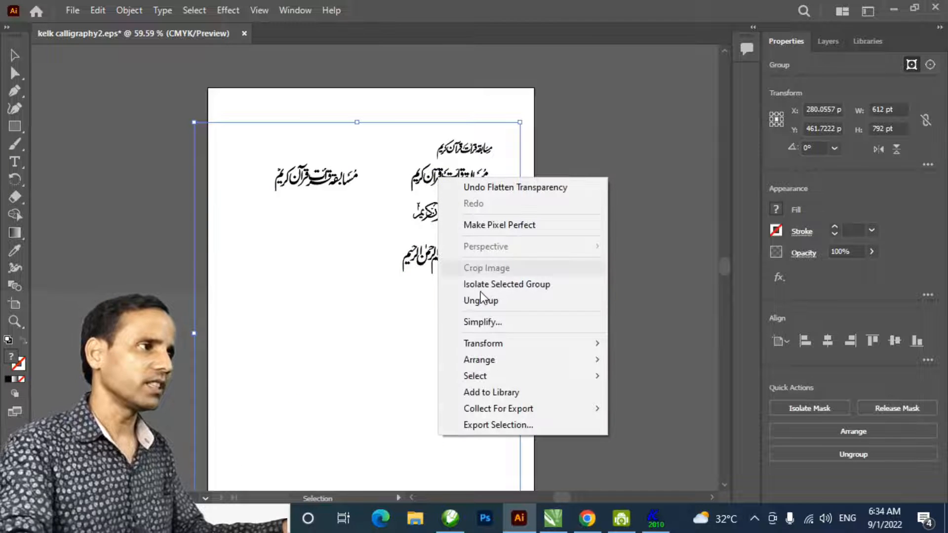
click(481, 300)
right_click(446, 209)
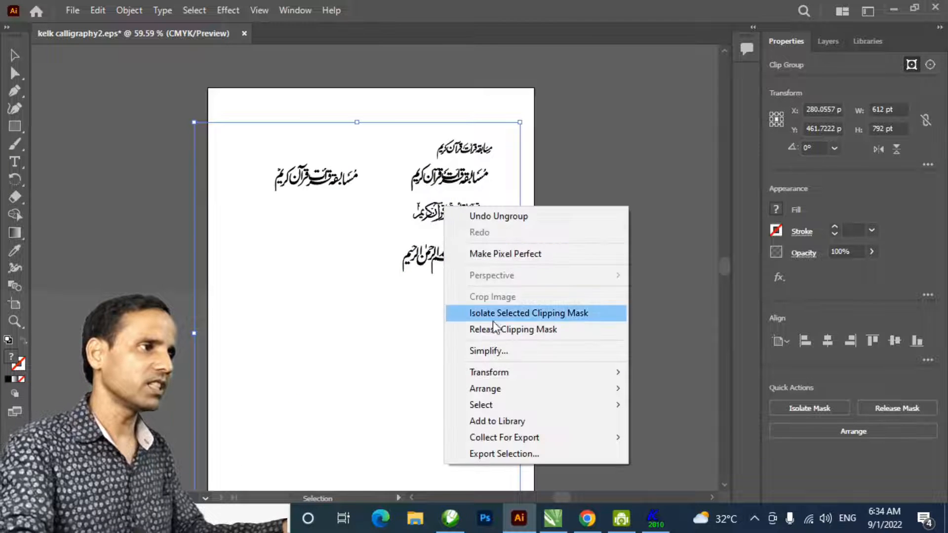
click(495, 329)
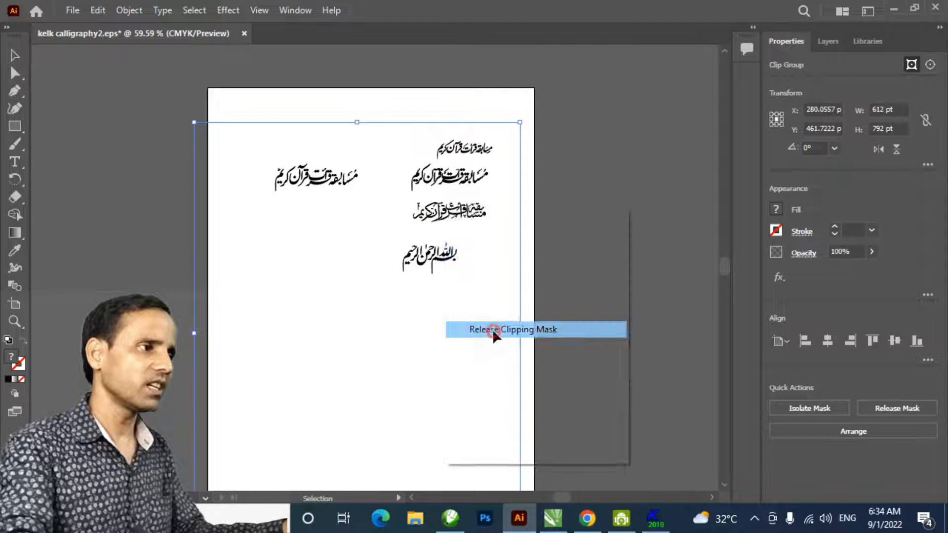
Delete the empty page-sized frame path surrounding the calligraphy.
click(592, 219)
click(521, 365)
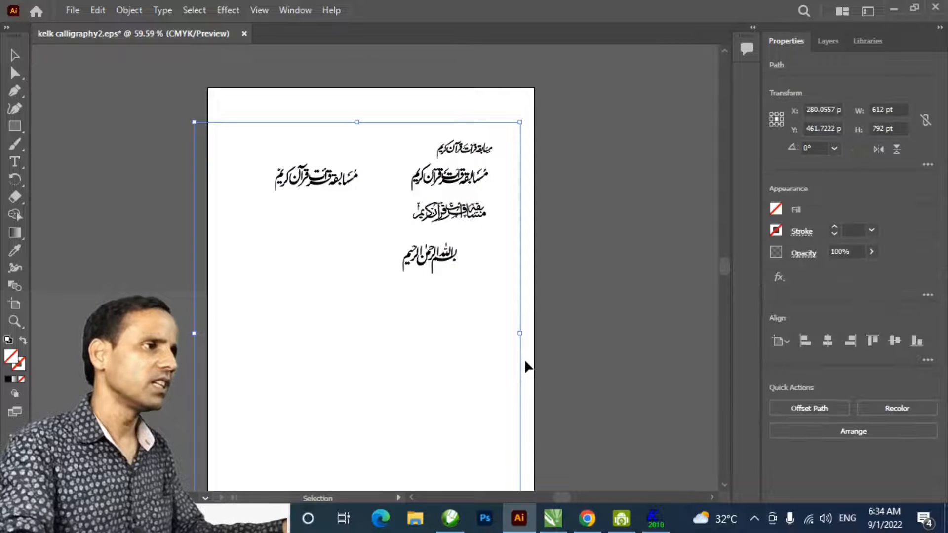
key(Delete)
key(ctrl+0)
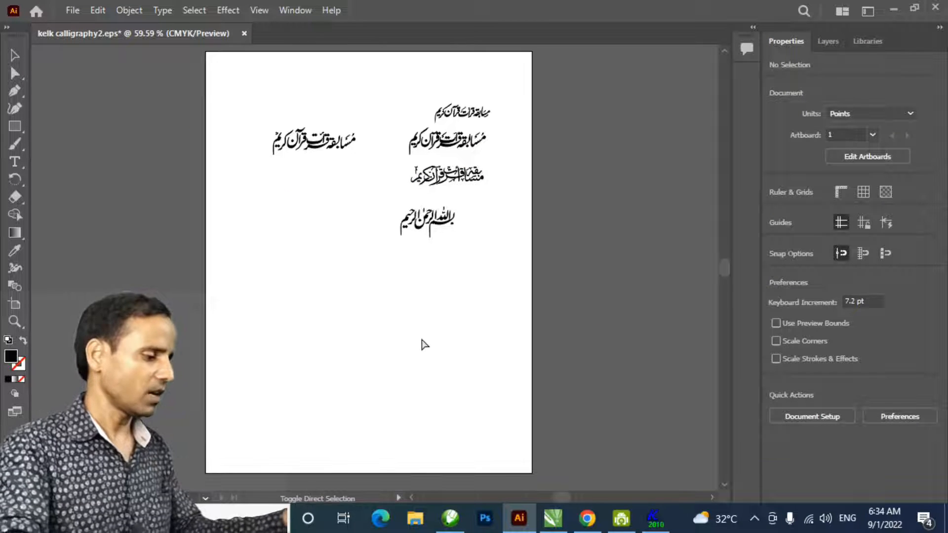
Save the artwork over the kelk calligraphy2 EPS file on the Desktop in the Illustrator 10 EPS version.
key(ctrl+shift+s)
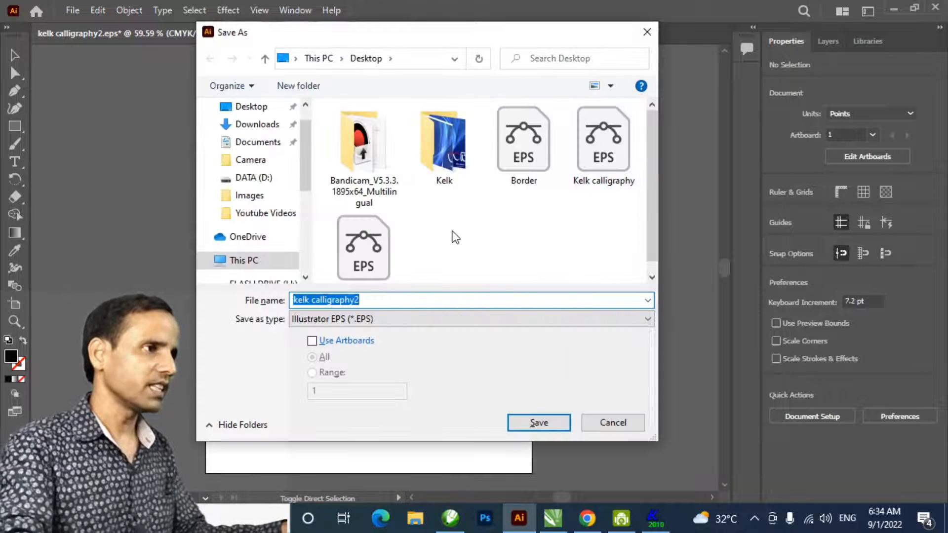
scroll(493, 222, down, 1)
click(401, 250)
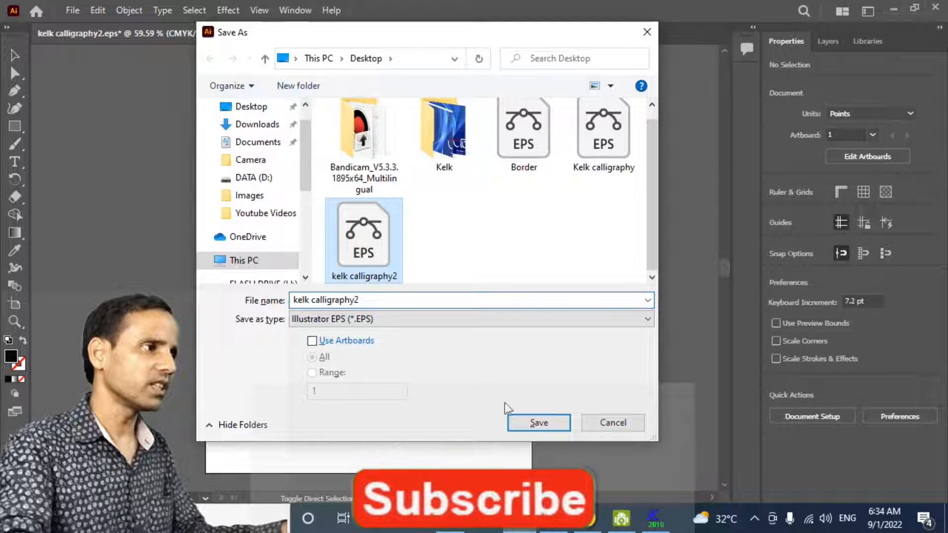
click(538, 423)
click(525, 312)
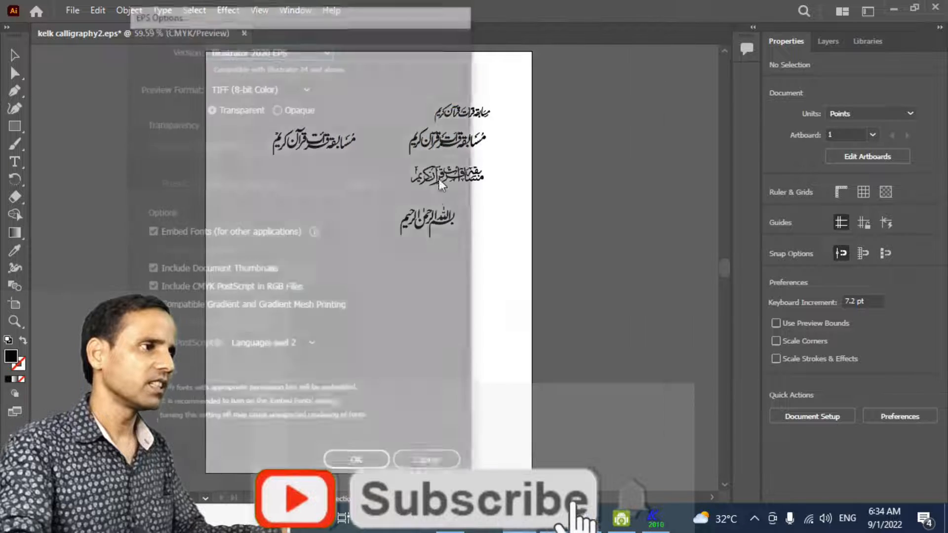
click(276, 48)
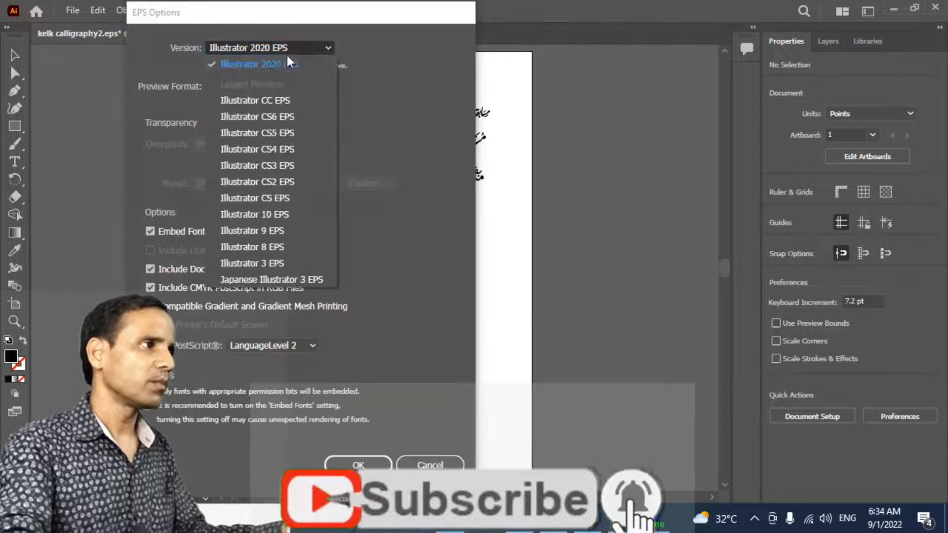
click(286, 217)
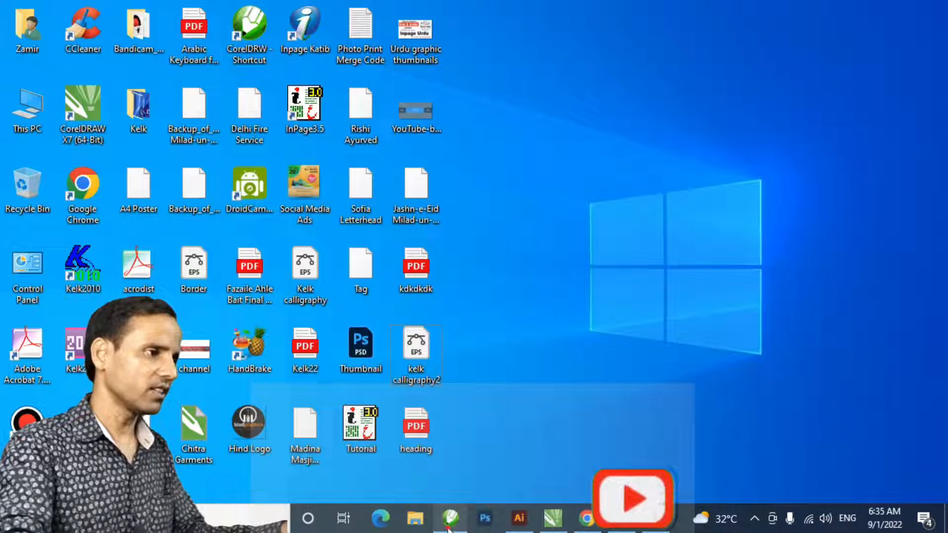
Switch to CorelDRAW X3 and replace everything on the page with the kelk calligraphy2 EPS, imported as editable with text as curves.
click(449, 525)
scroll(467, 275, down, 2)
key(ctrl+a)
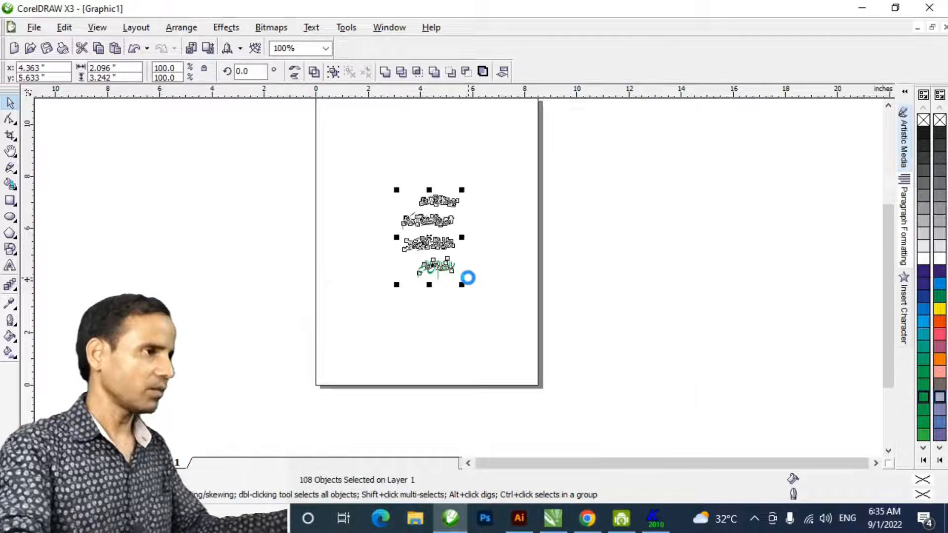
key(Delete)
key(ctrl+v)
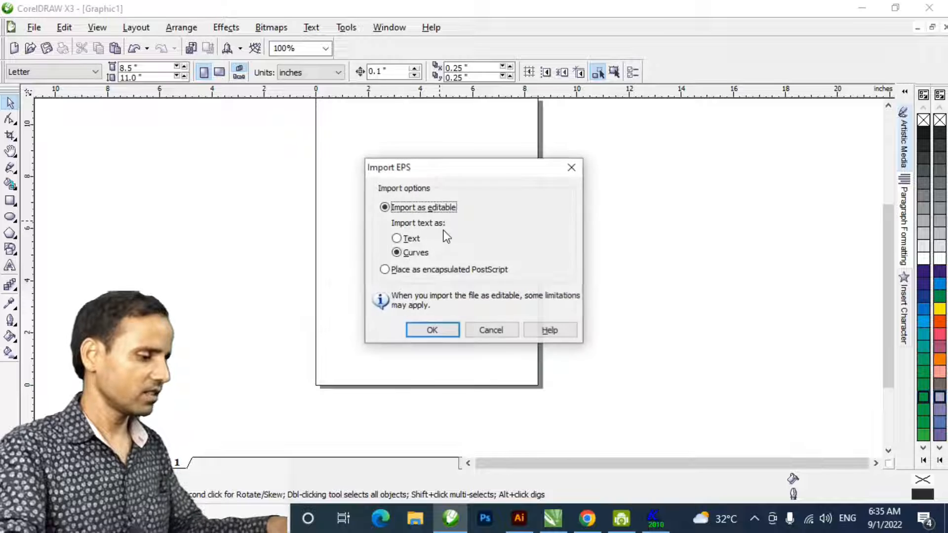
click(425, 331)
Ungroup the imported calligraphy into separate curves and clear the selection.
scroll(442, 291, up, 1)
key(ctrl+u)
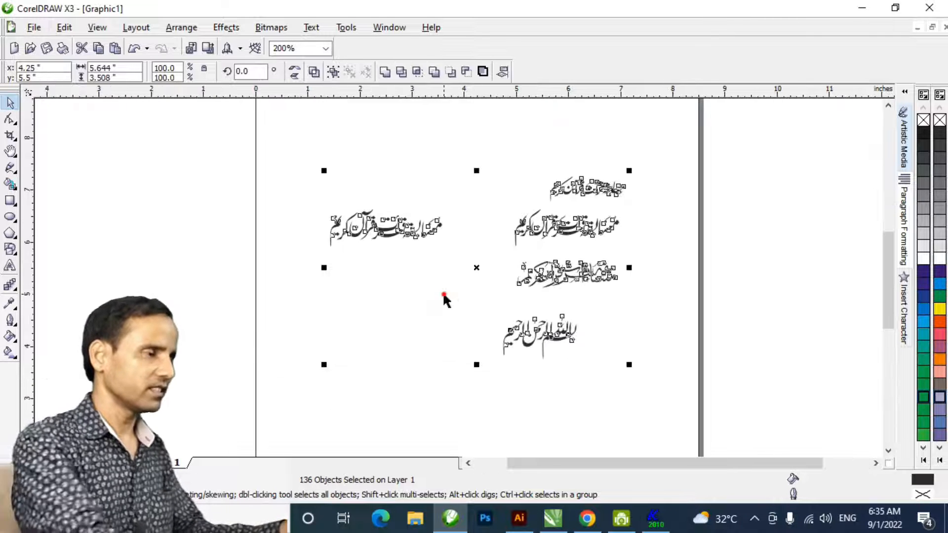
click(427, 276)
Place horizontal guidelines along the upper edge and the baseline of the title that stands alone on the page's left side.
key(h)
scroll(457, 277, up, 1)
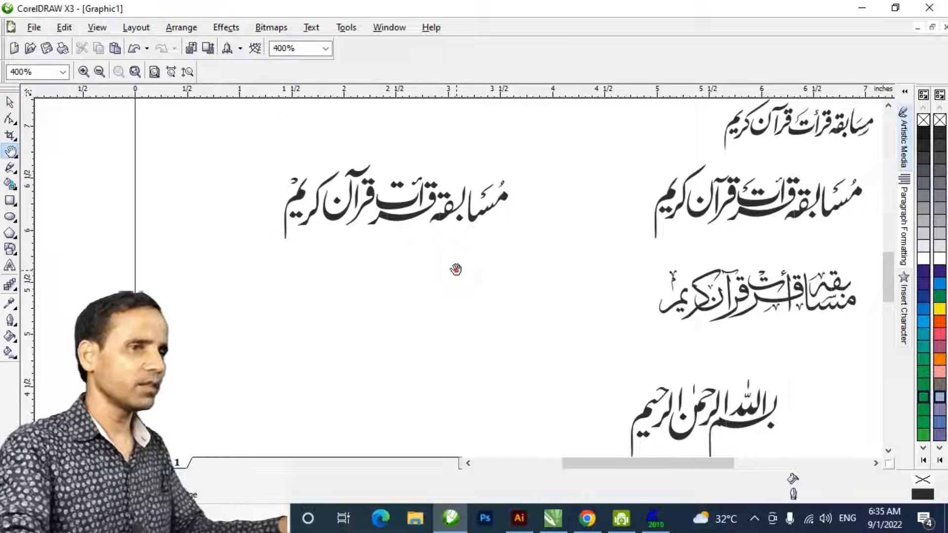
drag(454, 270, 516, 251)
scroll(517, 252, up, 1)
drag(473, 293, 490, 336)
key(space)
drag(529, 181, 510, 178)
drag(377, 96, 374, 233)
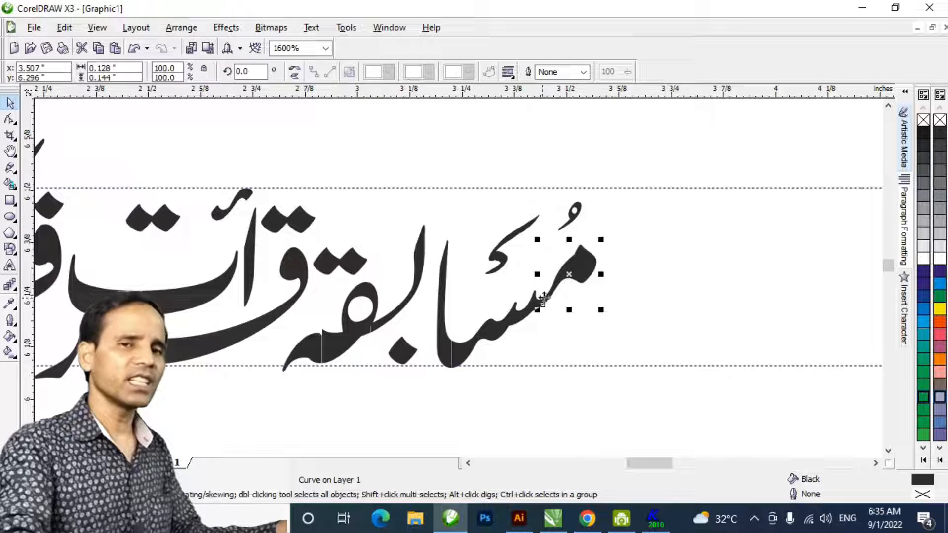
Shift the initial م of مسابقه to overlap the adjoining س and weld the two curves into one.
scroll(543, 297, up, 2)
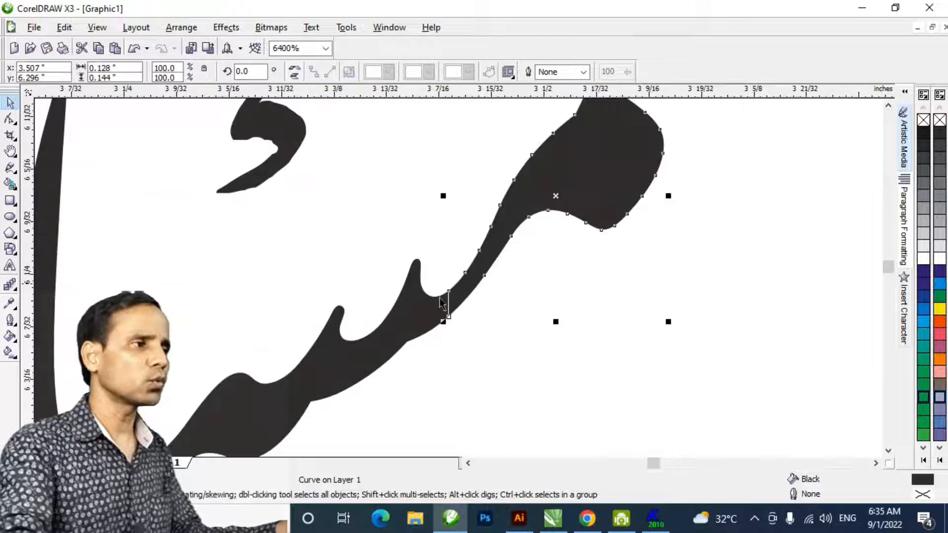
scroll(462, 285, up, 2)
drag(572, 254, 565, 258)
shift+click(497, 322)
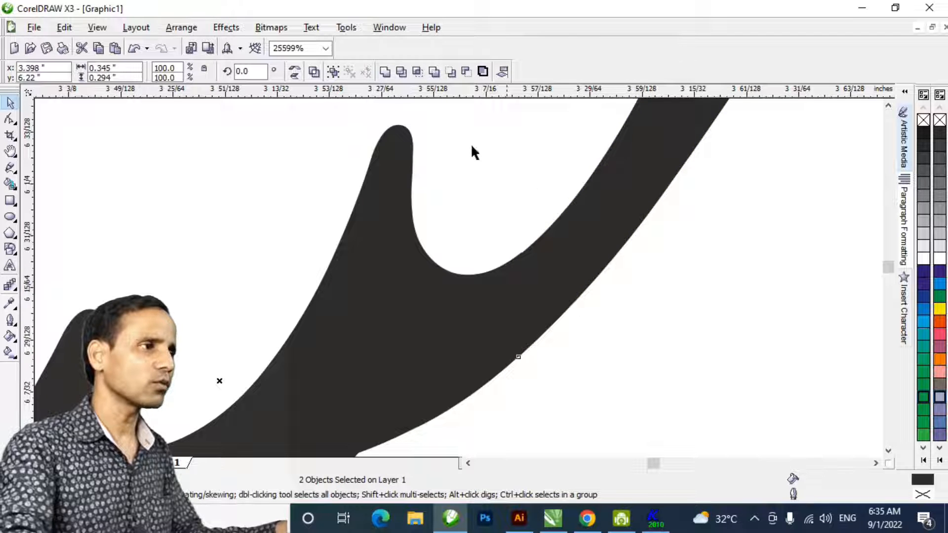
click(385, 71)
scroll(446, 289, down, 3)
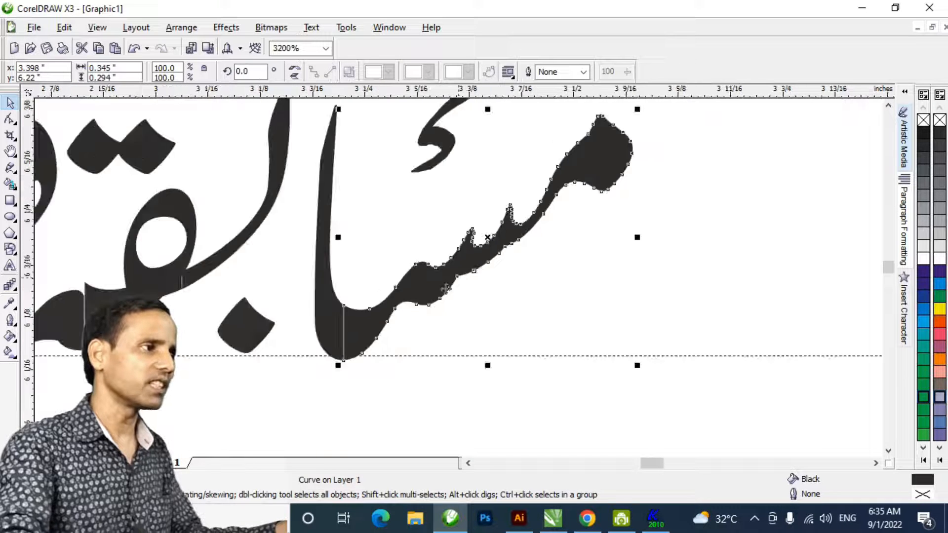
Close the gap between the joined مس and the alif stroke of مسا and weld them together.
scroll(459, 284, up, 3)
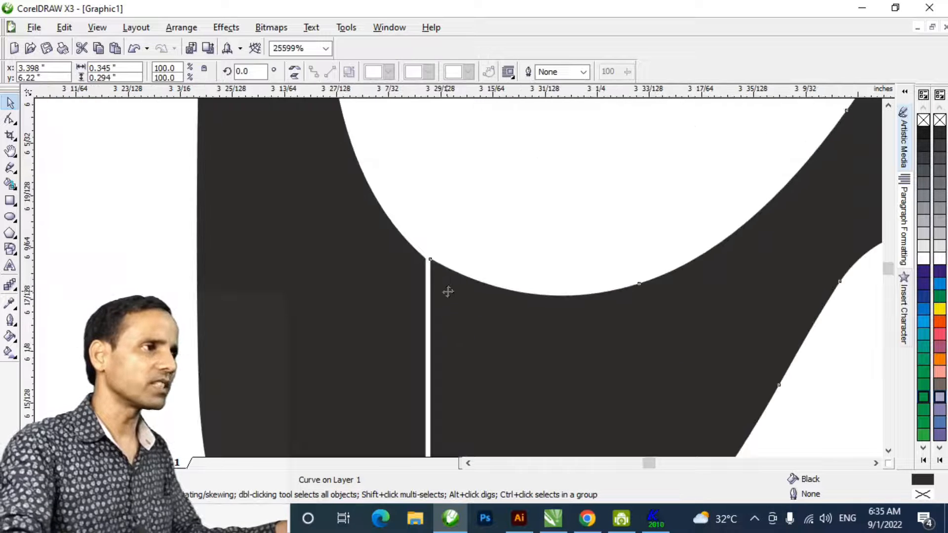
drag(455, 290, 450, 289)
shift+click(390, 291)
click(387, 72)
scroll(457, 283, down, 3)
drag(647, 256, 575, 375)
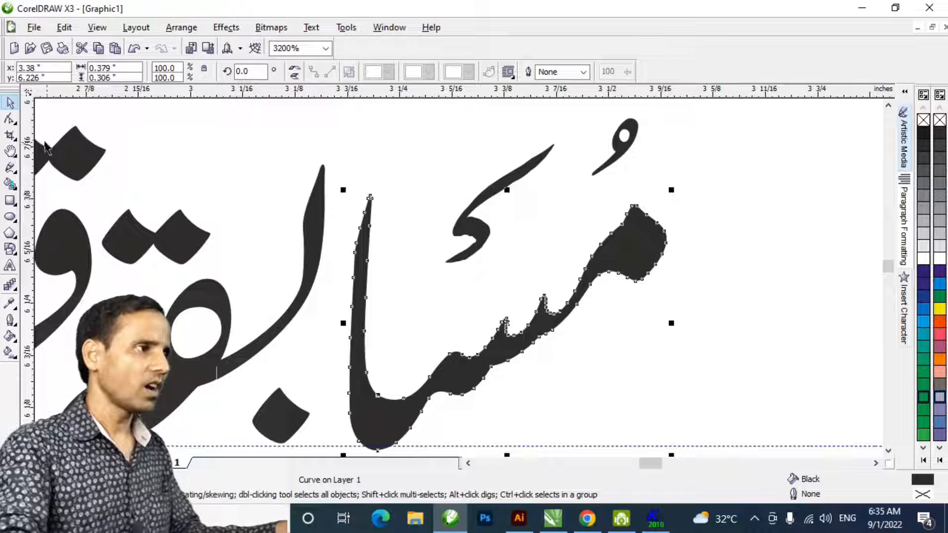
click(9, 119)
drag(317, 310, 368, 205)
scroll(386, 247, down, 1)
key(space)
Move the ب stroke of بقه to overlap the ق body and weld the two curves.
click(703, 286)
scroll(373, 340, up, 3)
click(495, 249)
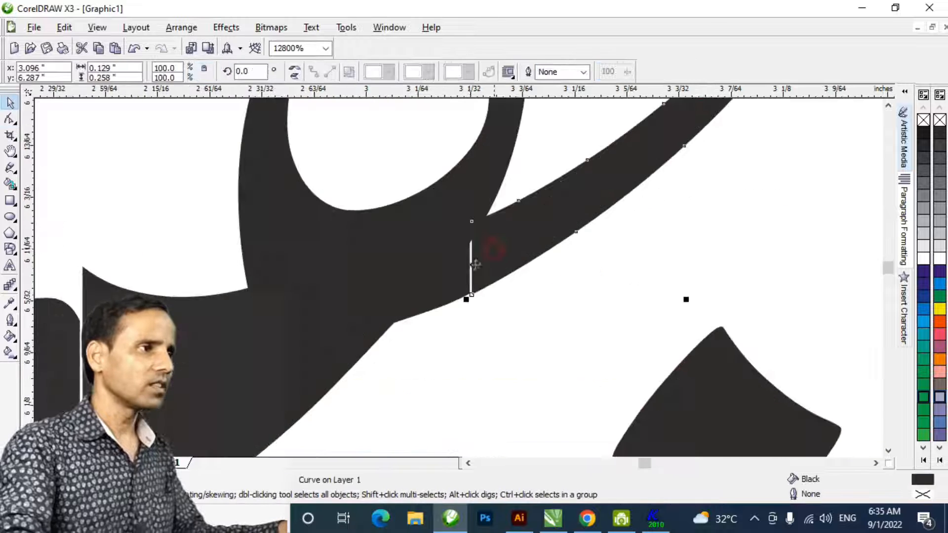
scroll(466, 270, up, 2)
drag(507, 256, 494, 256)
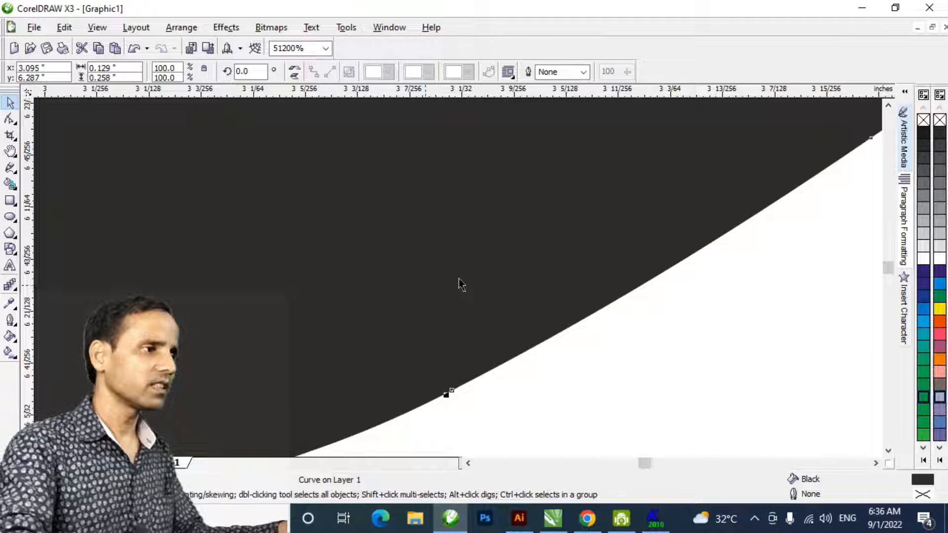
scroll(457, 287, down, 4)
click(335, 326)
click(499, 253)
shift+click(423, 282)
click(383, 76)
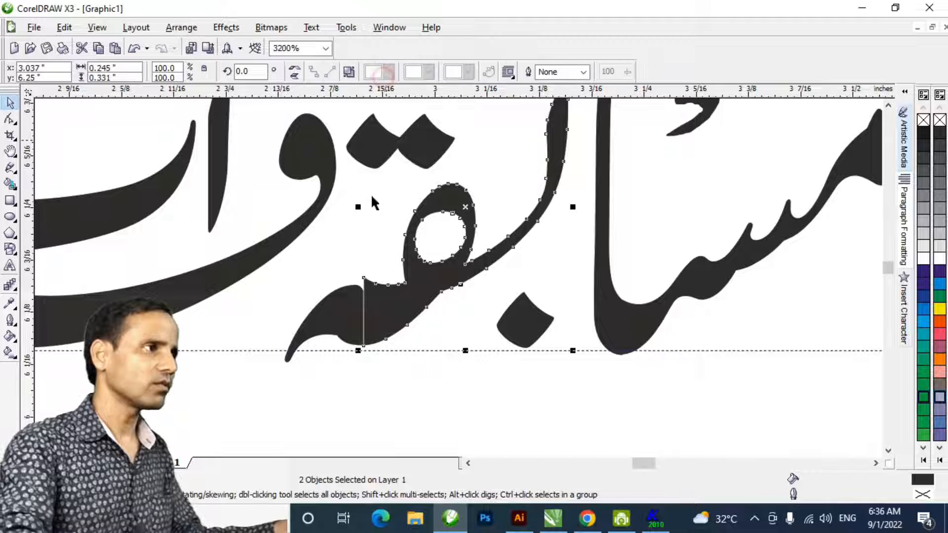
Move the final ه piece of بقه to overlap the ق body and weld them together.
click(365, 236)
scroll(378, 316, up, 2)
click(386, 289)
drag(365, 286, 370, 287)
shift+click(467, 258)
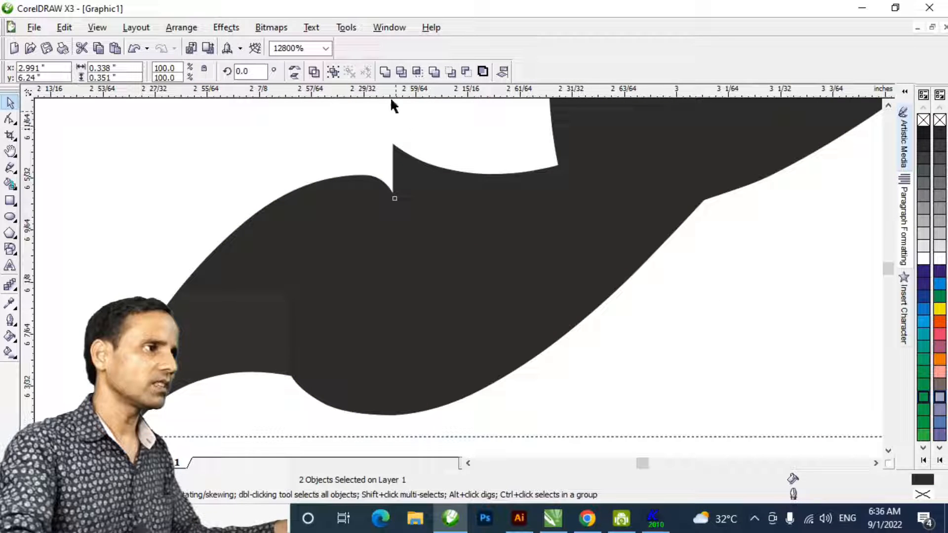
click(385, 72)
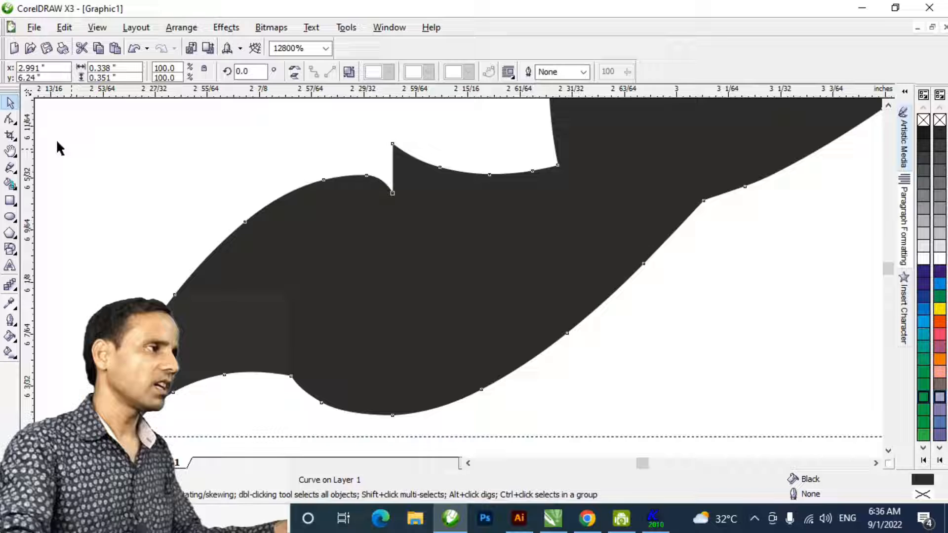
Delete the nodes forming the notch at the ق and ه joint and adjust the curve to smooth the contour.
click(10, 118)
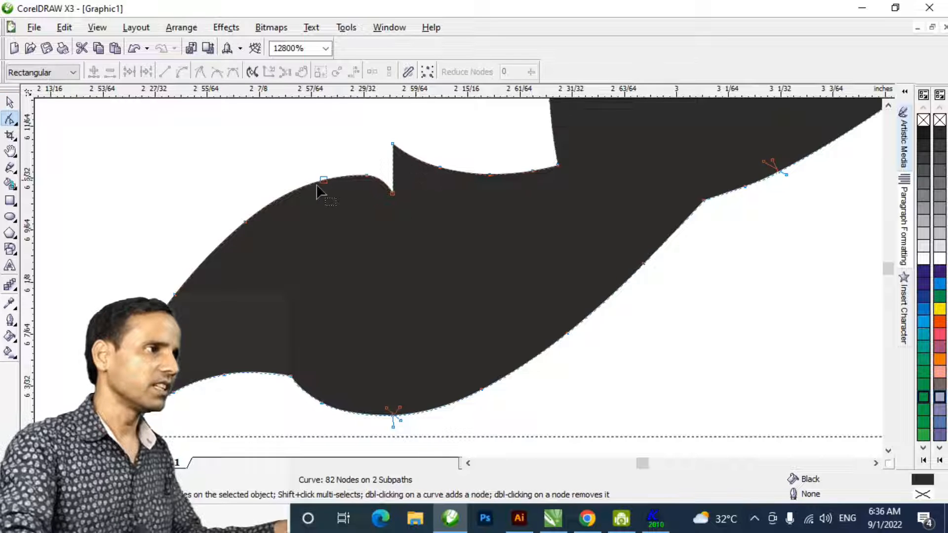
drag(412, 132, 366, 237)
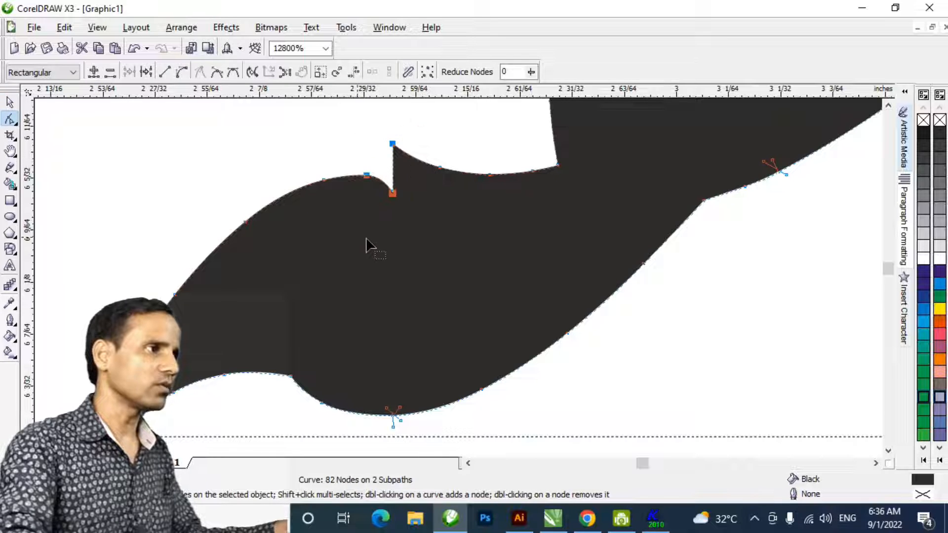
key(Delete)
drag(359, 150, 323, 169)
drag(398, 154, 392, 156)
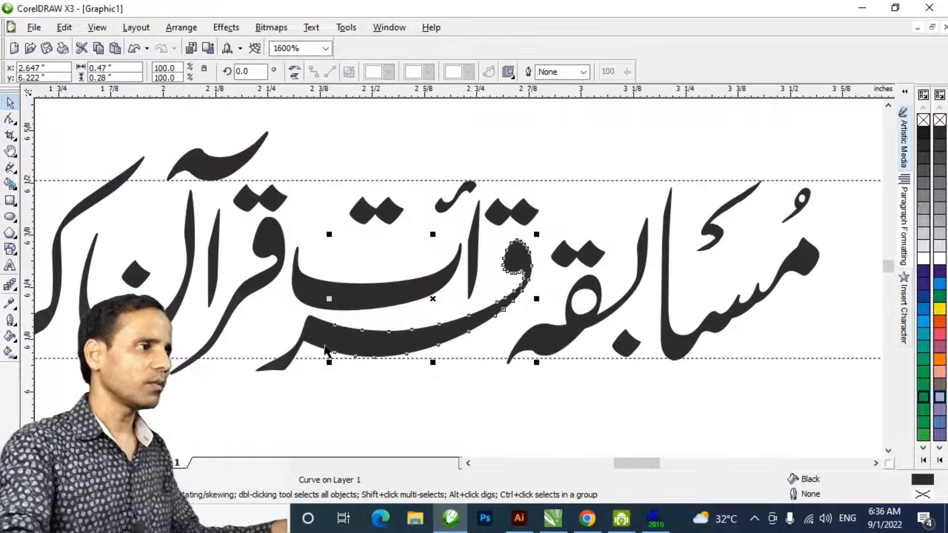
Weld the ر piece of قرات to its ق body.
shift+click(324, 345)
click(387, 73)
click(440, 402)
Move the welded قر of قرات closer to بقه and reposition the dot pairs above بقه and the ق.
drag(427, 337, 442, 337)
drag(595, 253, 604, 251)
click(546, 226)
drag(531, 216, 556, 209)
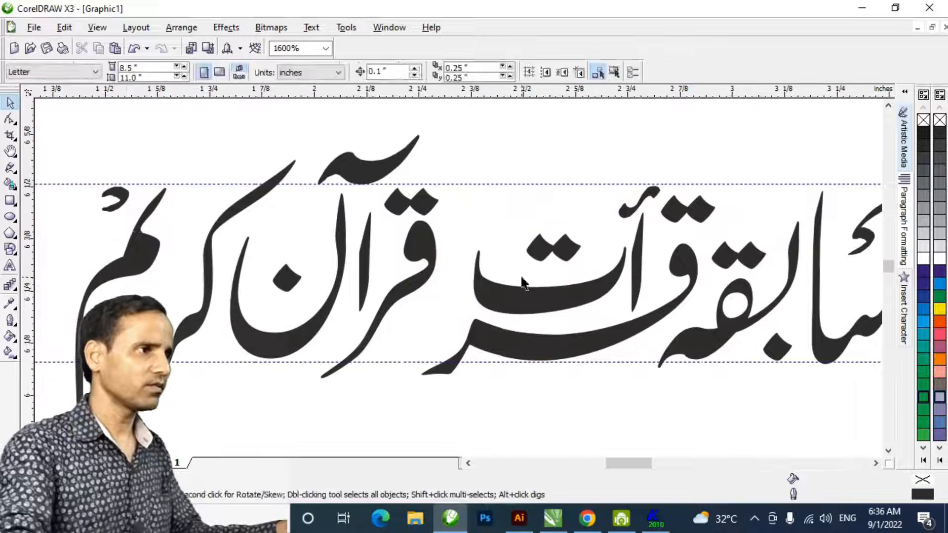
Move the قر body of قرآن, its dots and the adjacent alif closer to قرات.
drag(517, 282, 551, 283)
drag(516, 207, 558, 208)
drag(462, 275, 480, 313)
click(472, 172)
Lower the madda of قرآن over its alif at a reduced size and tighten the spacing between the alif and ن.
mouse_move(520, 134)
mouse_down()
mouse_move(484, 152)
mouse_move(483, 194)
mouse_move(505, 207)
mouse_up()
drag(481, 296, 491, 274)
drag(434, 277, 483, 287)
Enlarge the alif of قرآن downward to a scale of 120.6%.
click(491, 284)
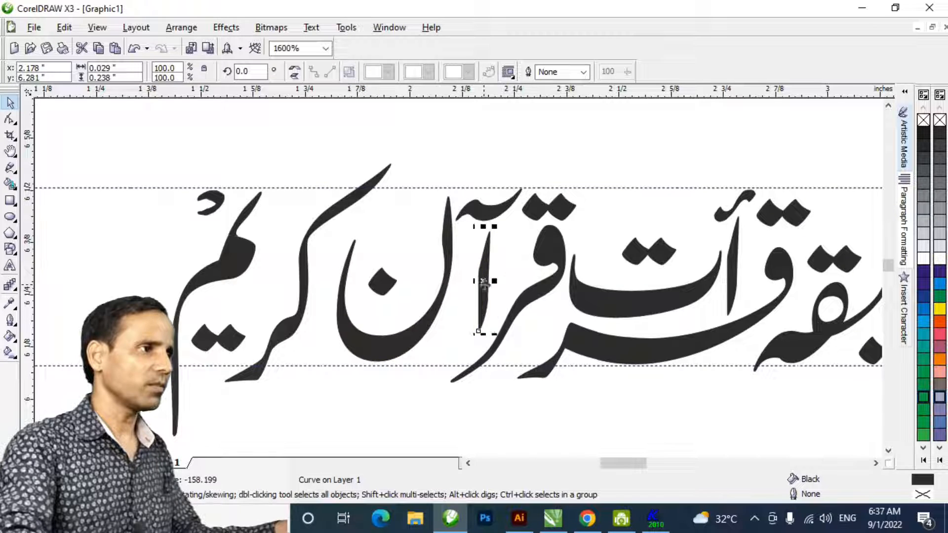
drag(470, 339, 470, 356)
scroll(488, 297, down, 2)
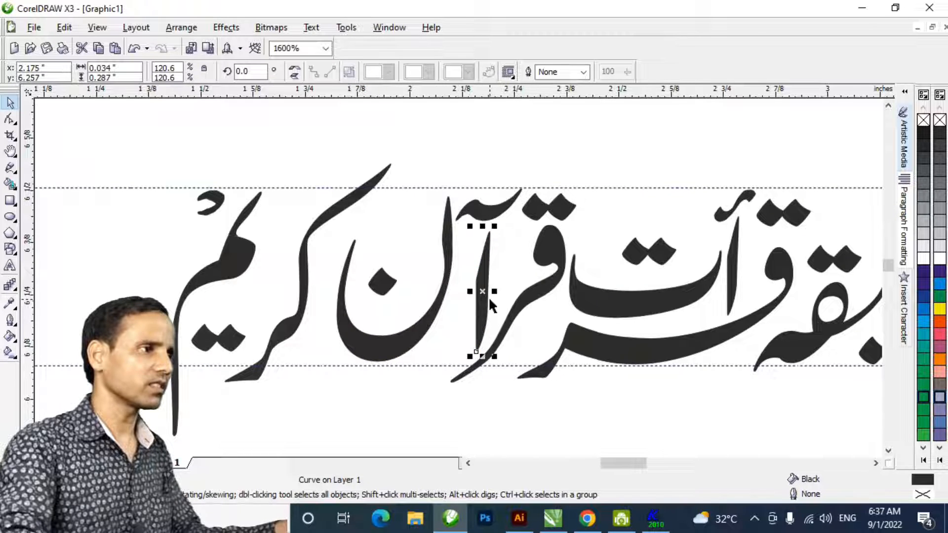
click(567, 195)
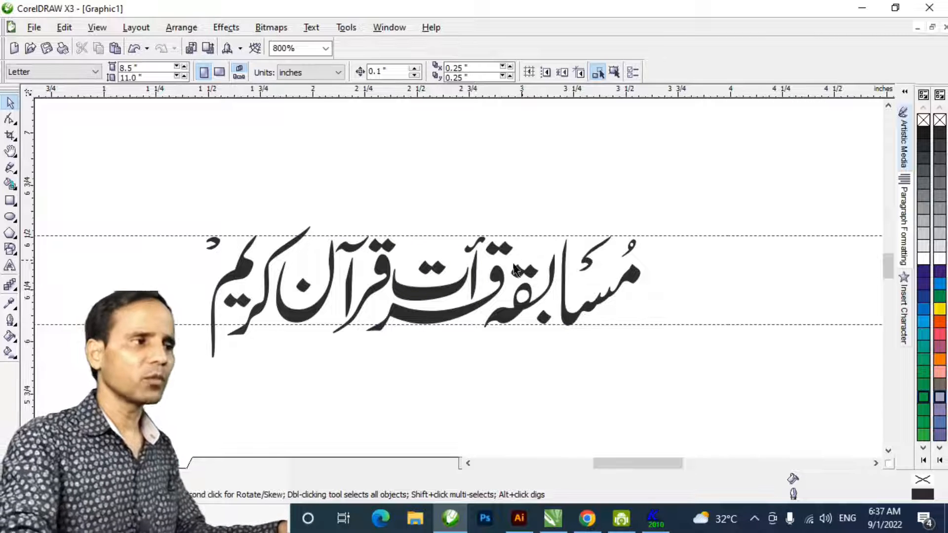
Place a copy of the decorative stroke from مسا above the ت of قرات, and move the small mark over کریم closer to the ی stroke.
click(590, 265)
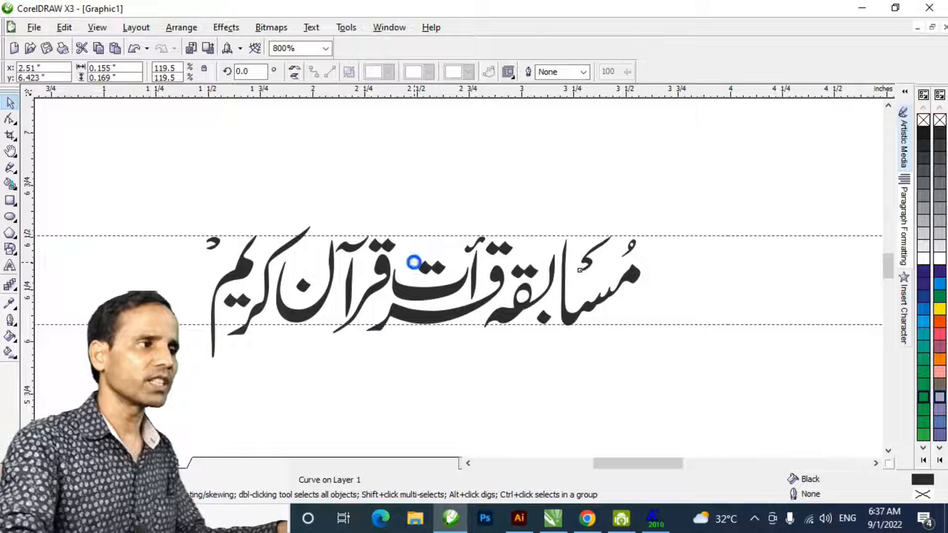
click(487, 186)
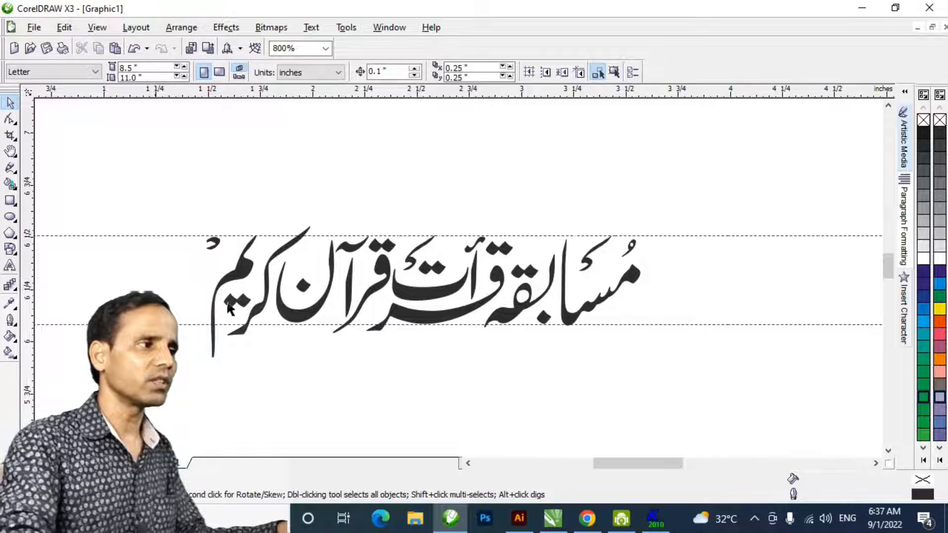
drag(213, 244, 226, 243)
click(289, 182)
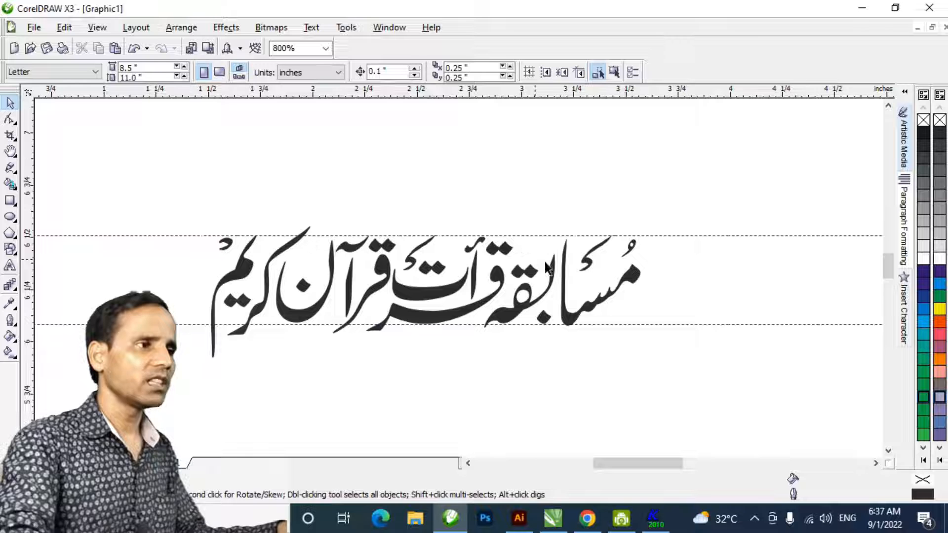
scroll(454, 280, down, 1)
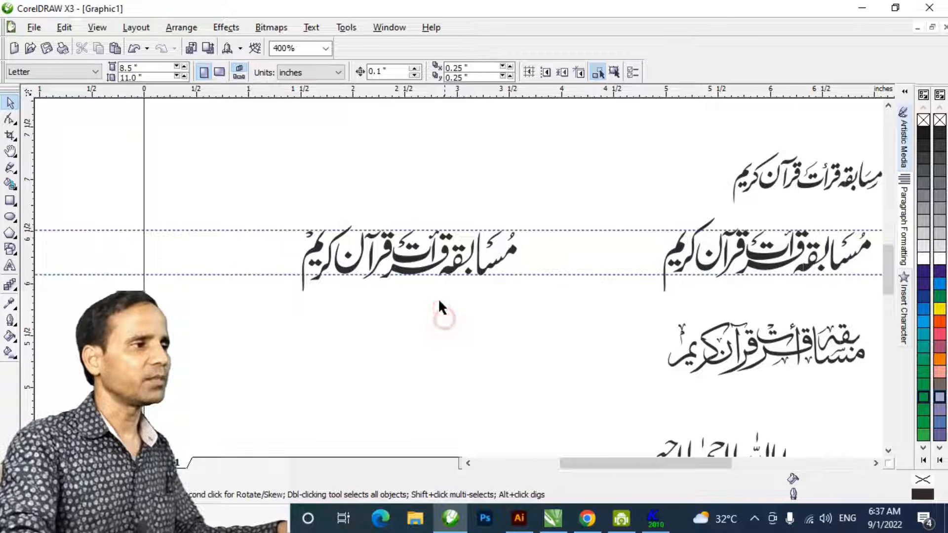
scroll(408, 265, up, 1)
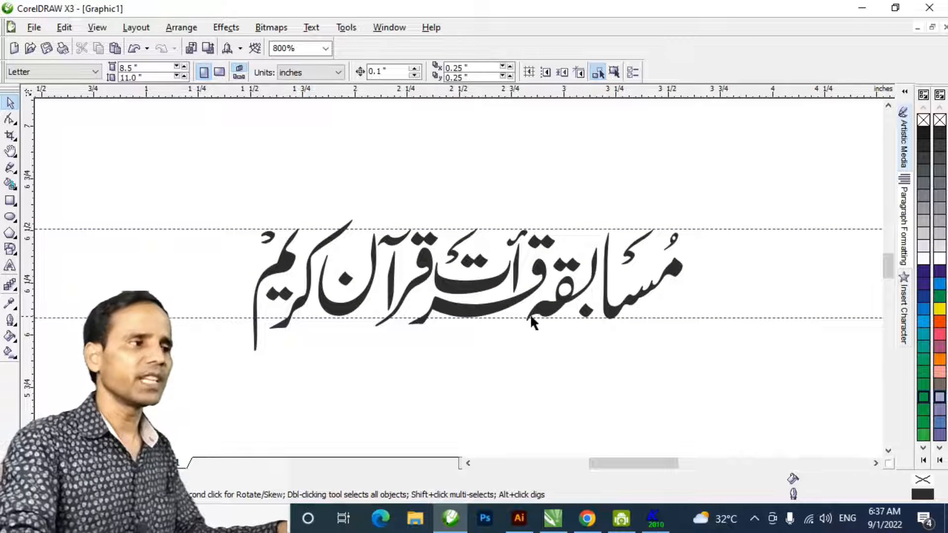
scroll(493, 316, down, 2)
click(370, 300)
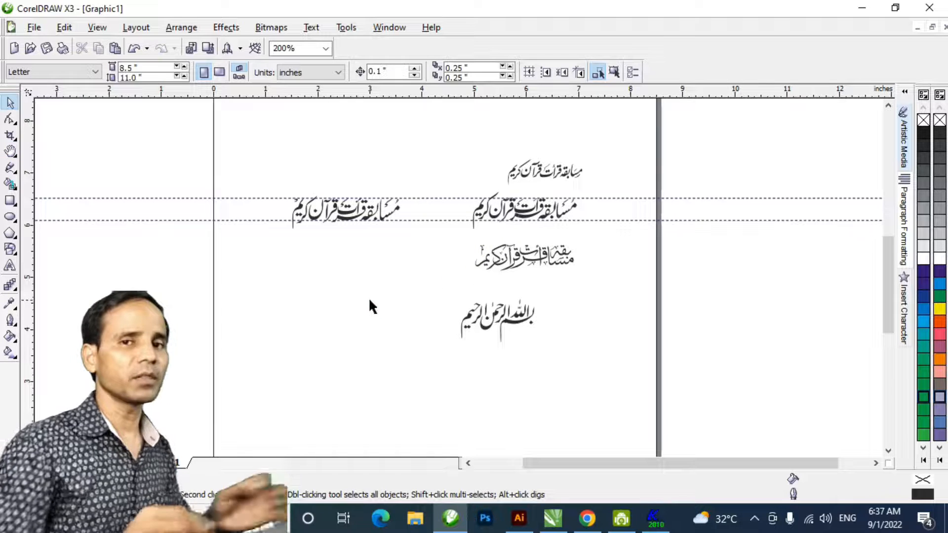